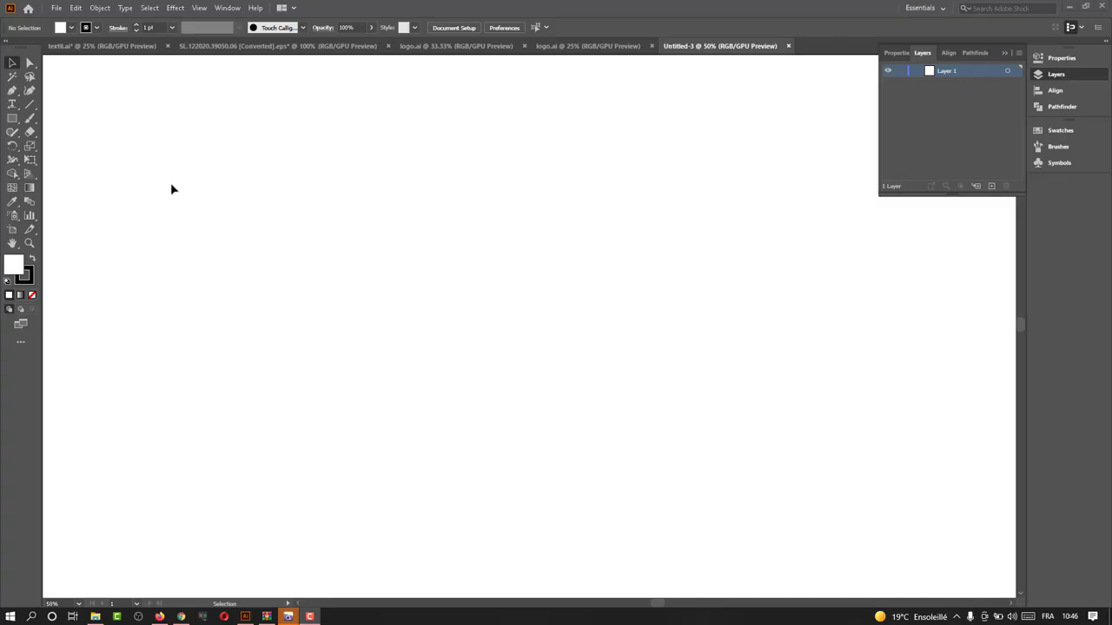
Step: Choose the Rectangle Tool (M) from the toolbar, ready to draw
left_click(13, 118)
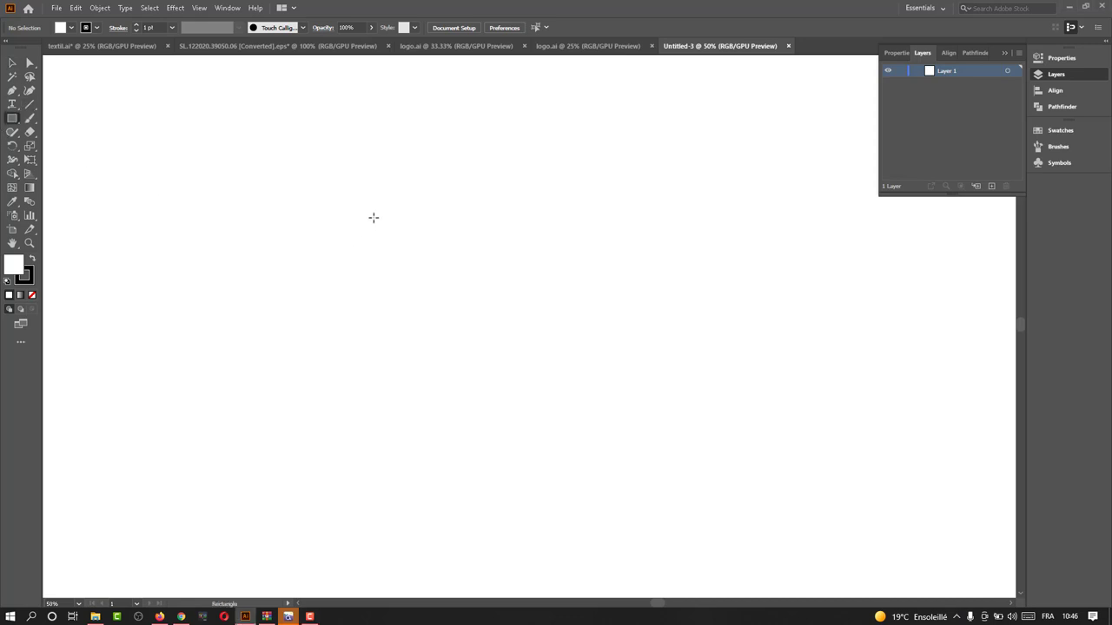
Step: Draw a black square near the canvas centre and round its corners
left_click_drag(373, 217, 507, 407)
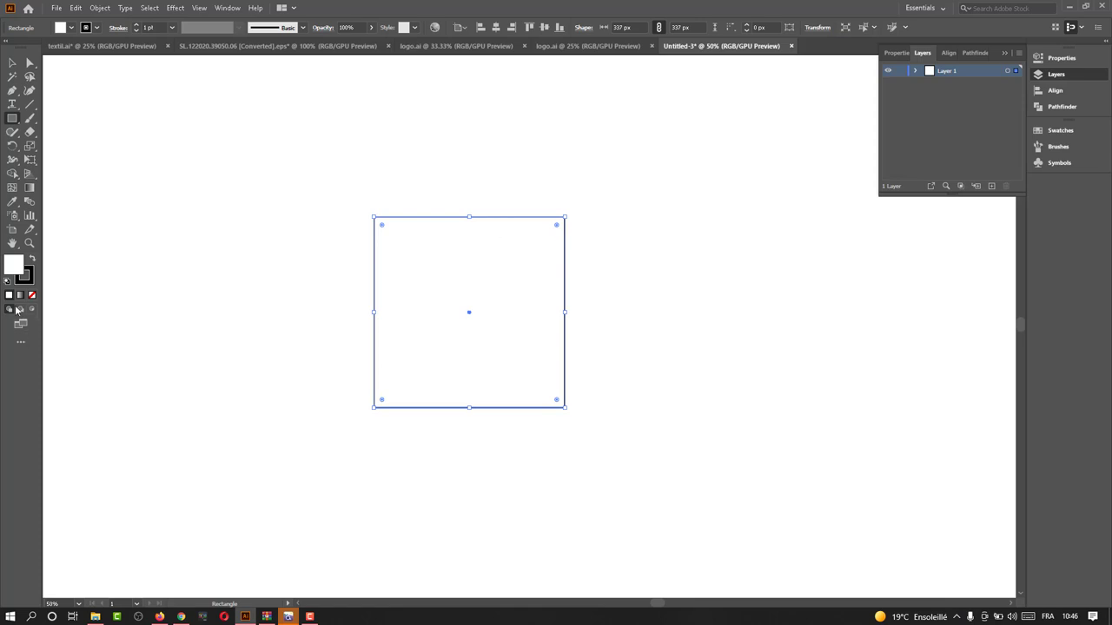
left_click(31, 259)
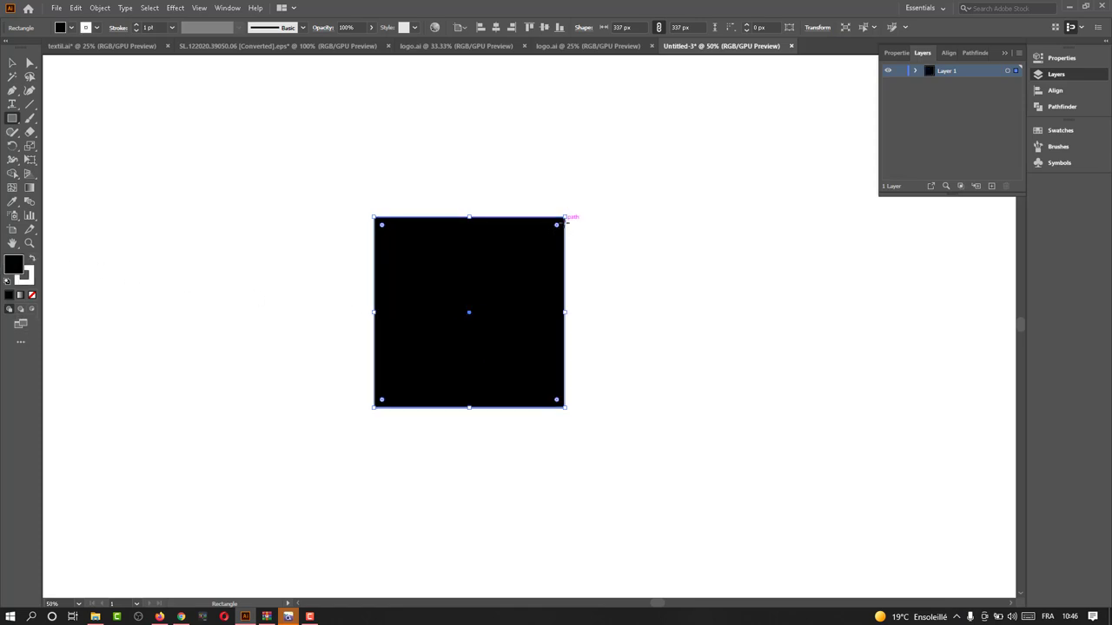
left_click_drag(555, 229, 547, 242)
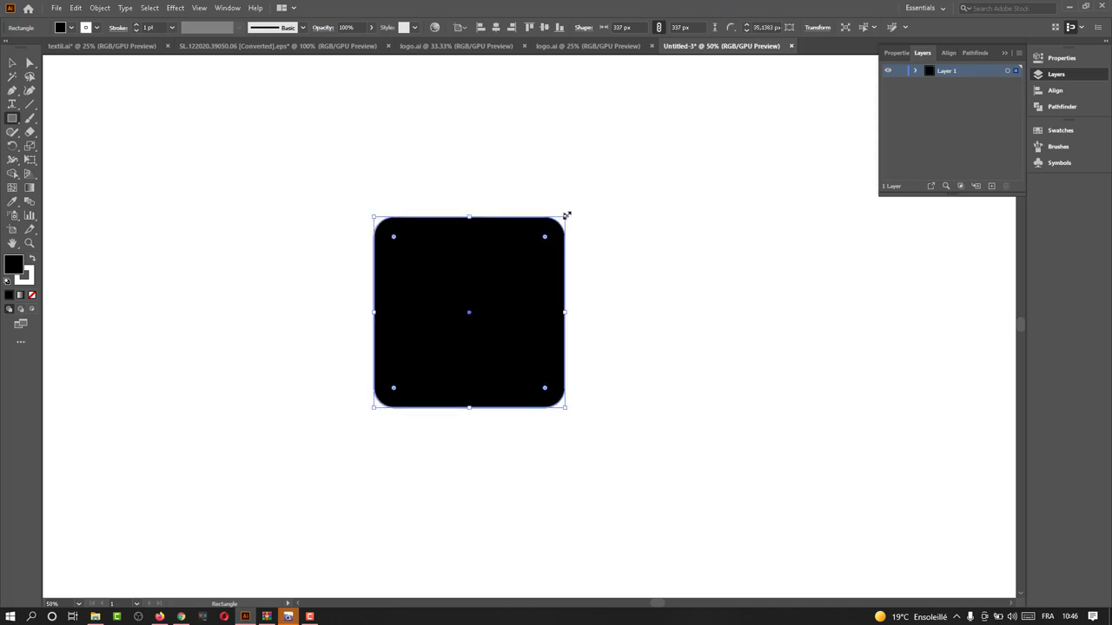
Step: Rotate the rounded square 45° into a diamond and scale it up proportionally
left_click_drag(580, 232, 579, 307)
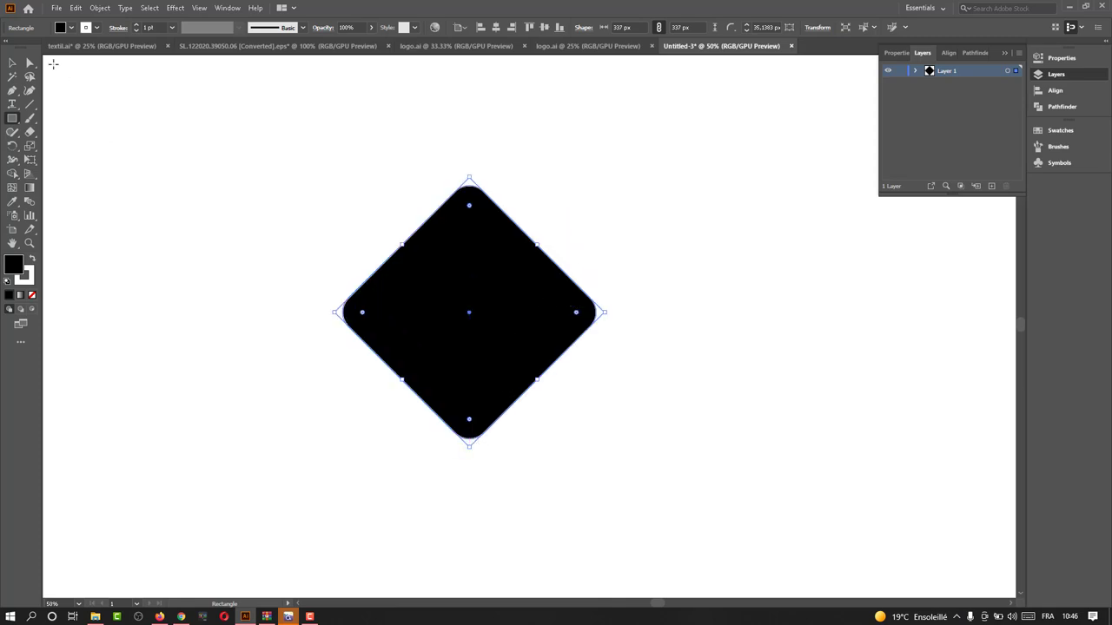
left_click(13, 62)
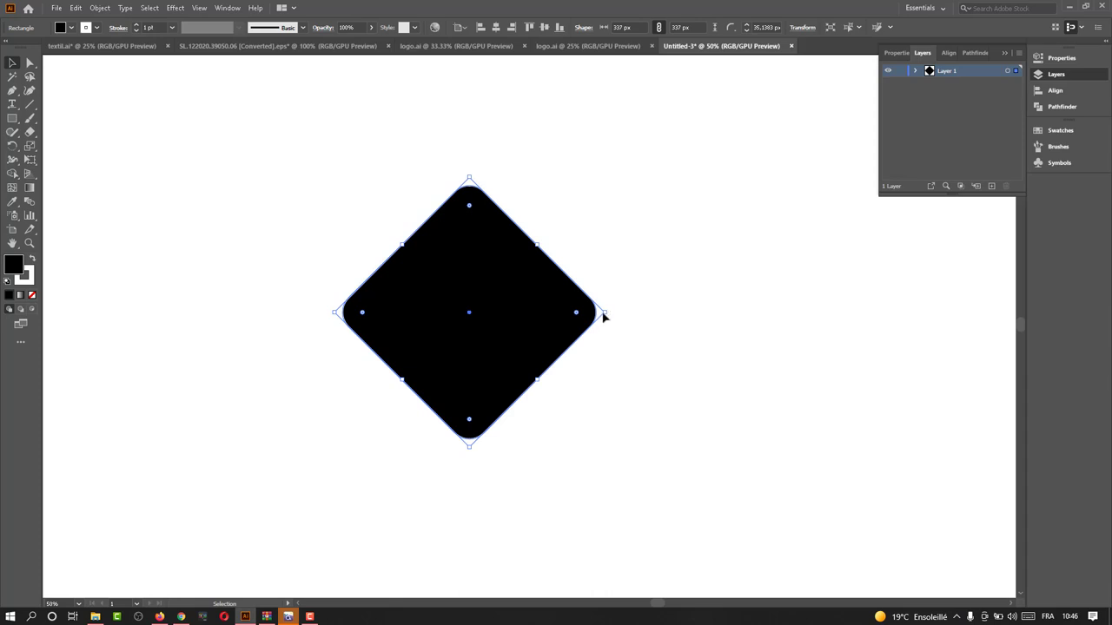
left_click_drag(605, 313, 729, 352)
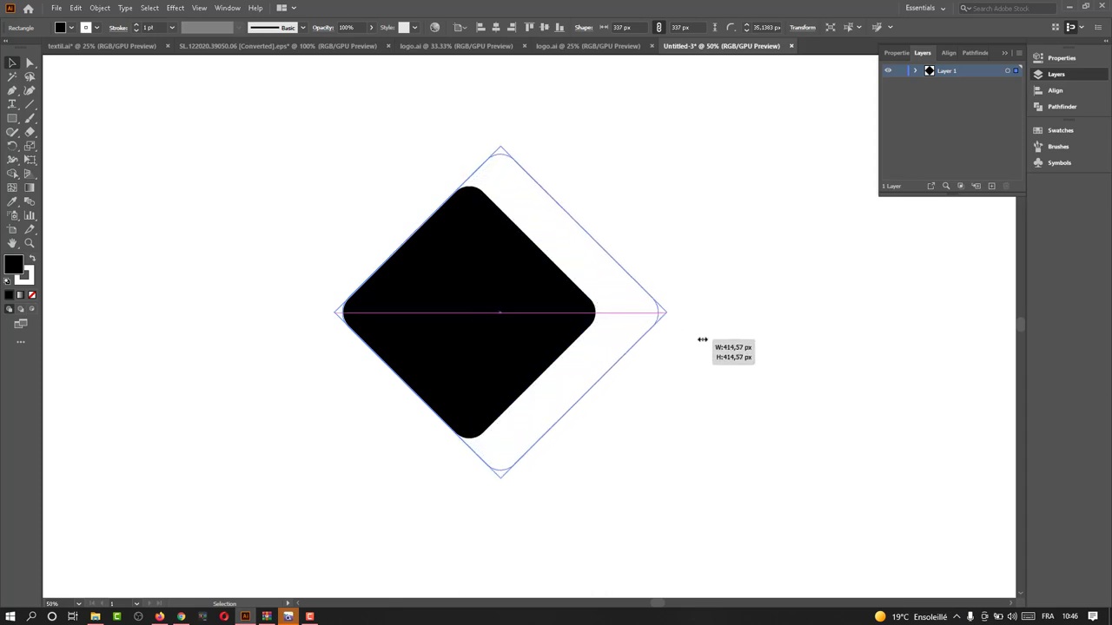
left_click(744, 364)
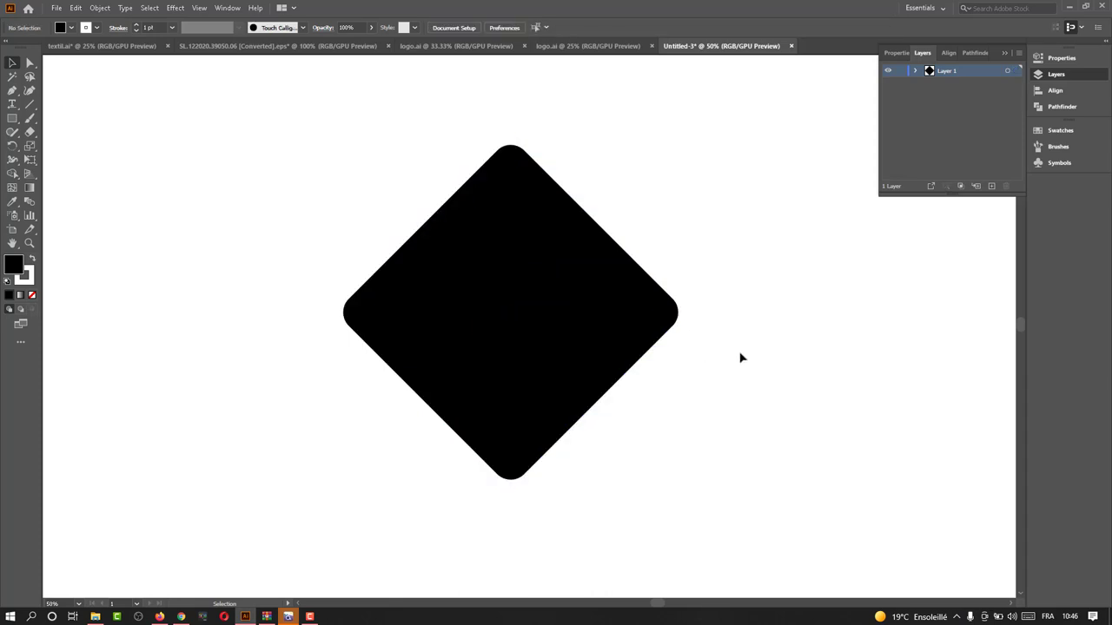
Step: Increase the diamond's corner rounding to about 47.7 px
left_click(510, 178)
left_click_drag(511, 172, 511, 178)
left_click(631, 169)
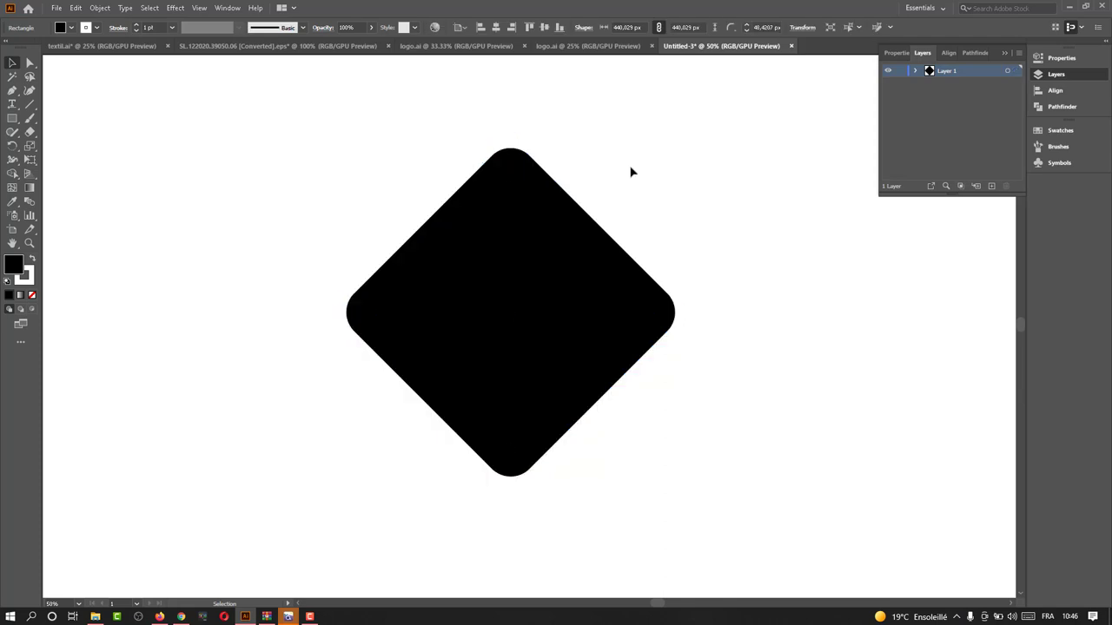
Step: Add an S text object and enlarge it to about 302 pt
left_click(12, 104)
left_click(203, 169)
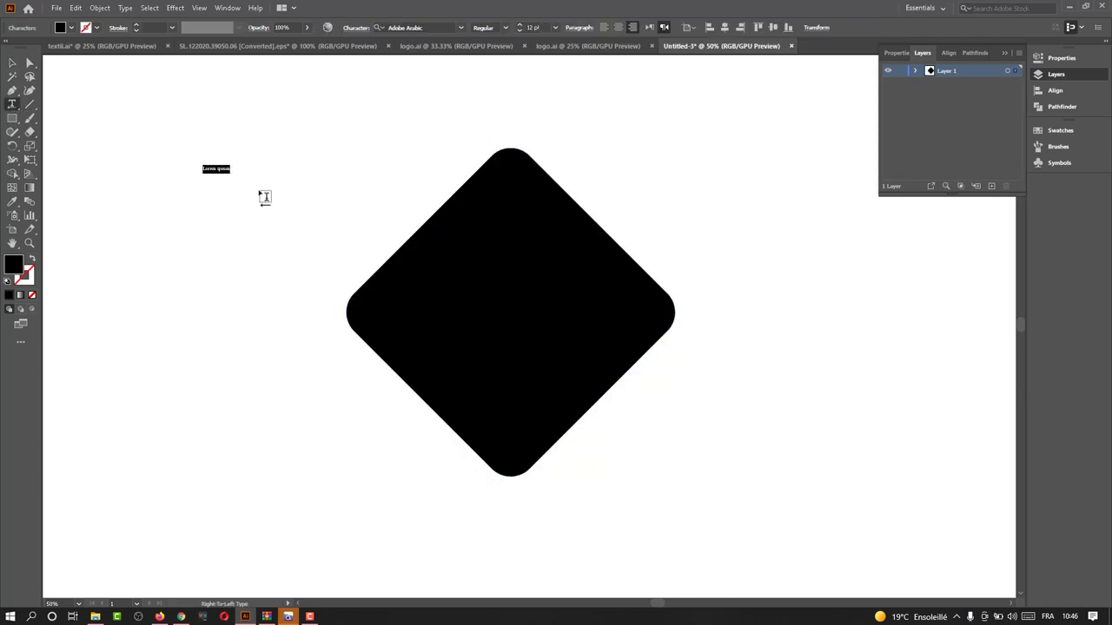
key("BackSpace")
left_click(12, 63)
left_click_drag(234, 174, 325, 290)
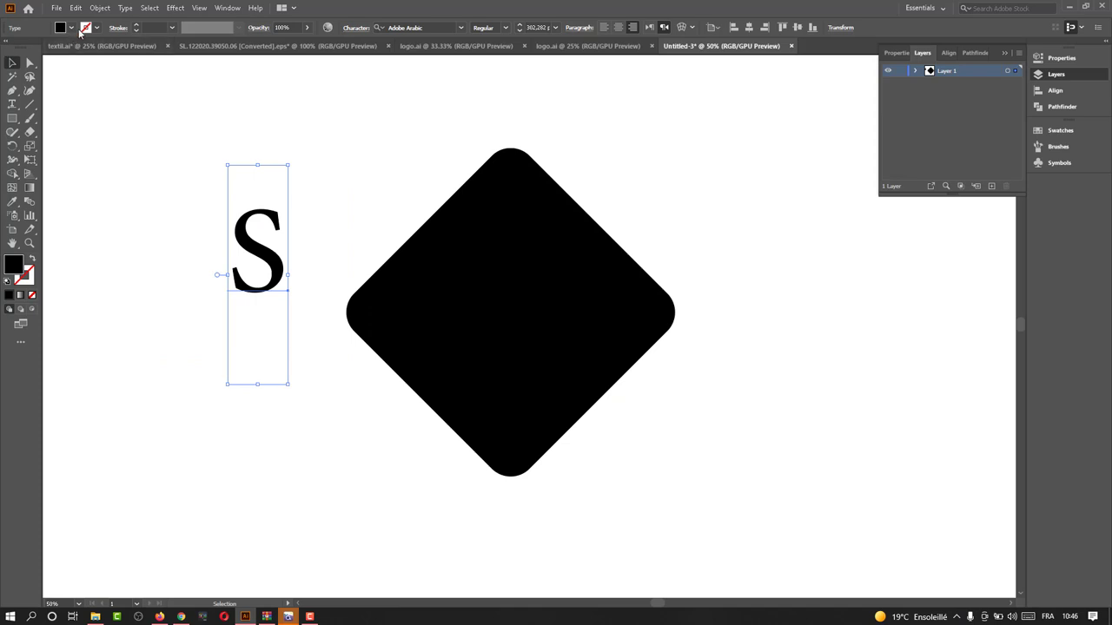
Step: Fill the S white and move it onto the diamond's centre
left_click(71, 29)
left_click(24, 47)
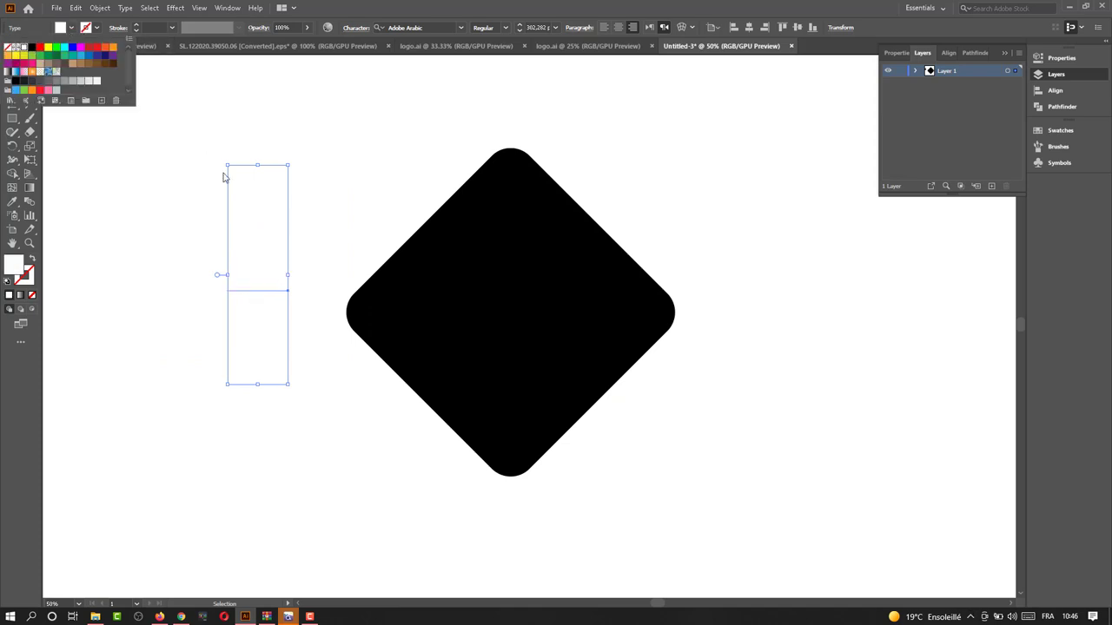
mouse_move(287, 239)
left_mouse_down()
mouse_move(553, 287)
mouse_move(598, 322)
mouse_move(570, 373)
mouse_move(566, 328)
left_mouse_up()
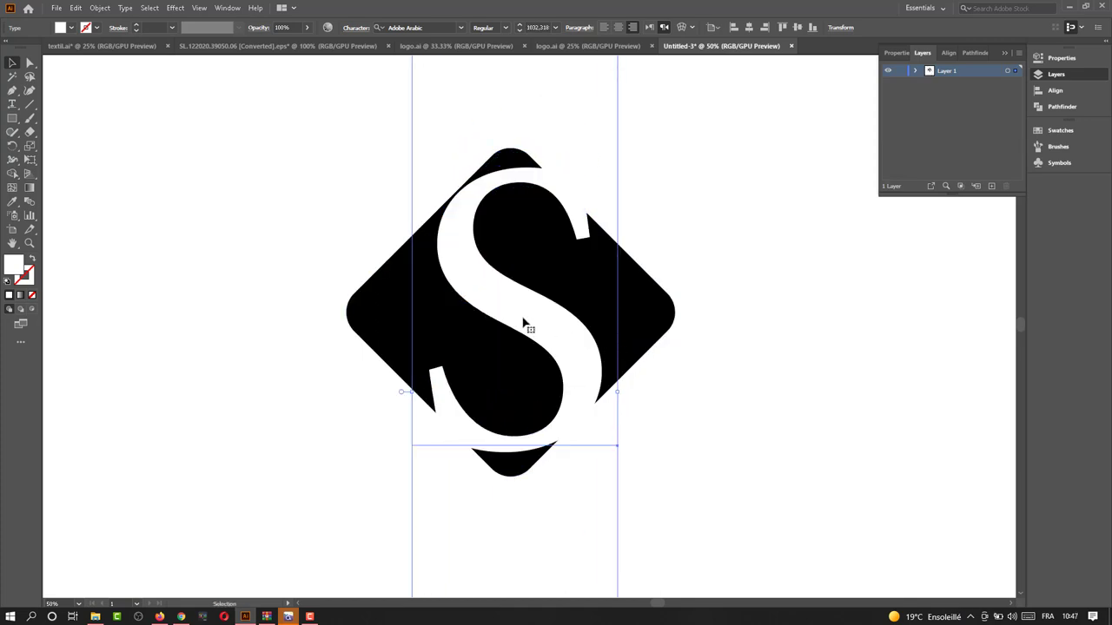
left_click(408, 27)
Step: Set the S in the Game Of Squids font and move it over the diamond
left_click(462, 27)
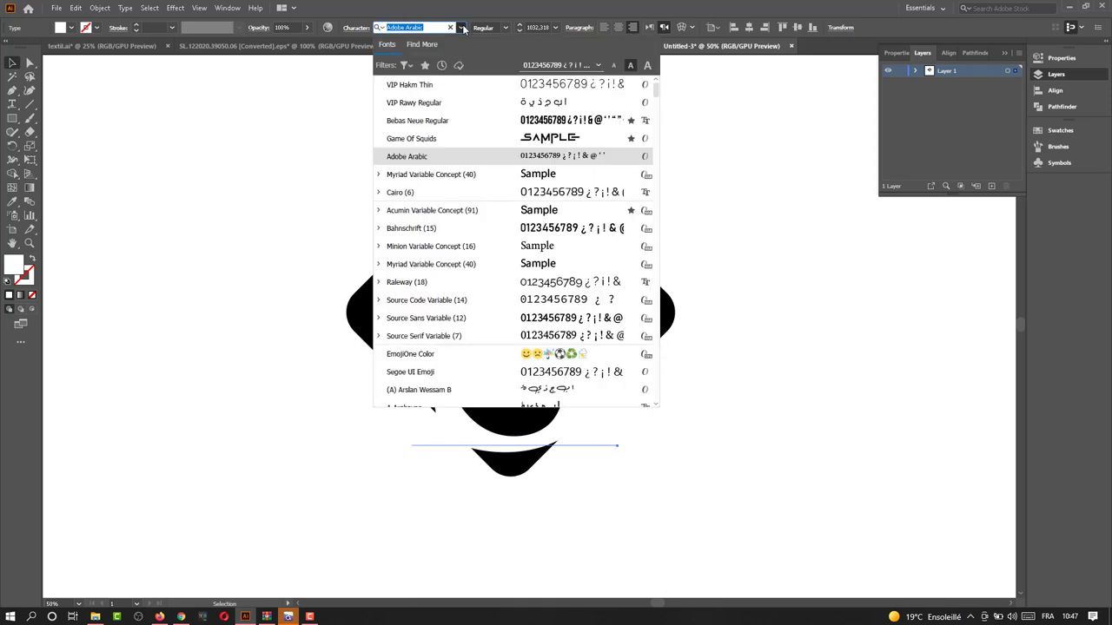
left_click(493, 137)
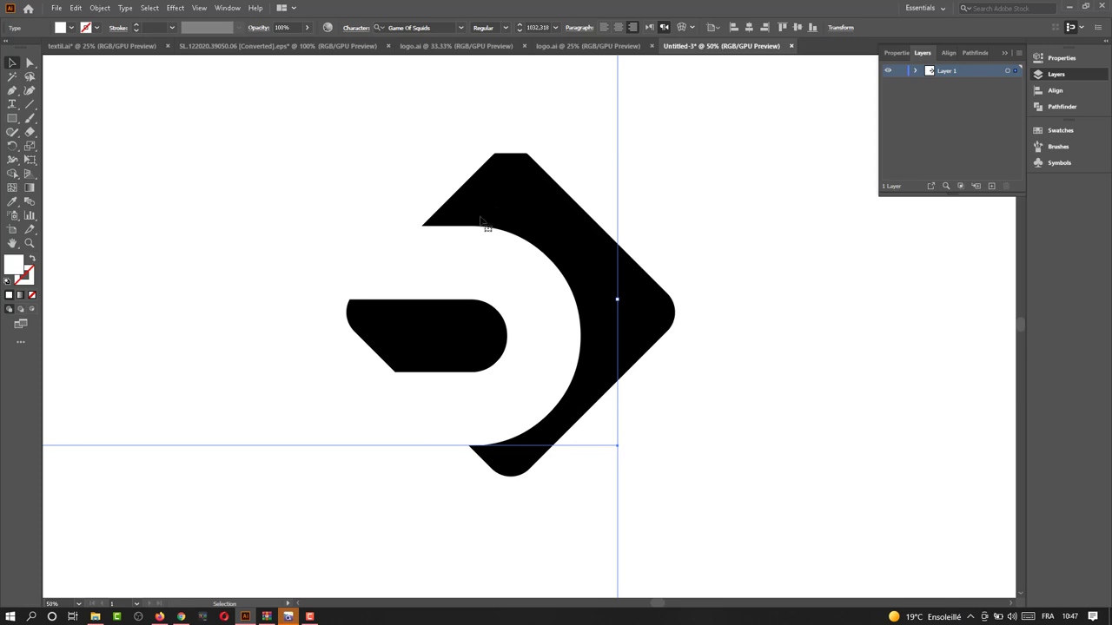
left_click(625, 287)
mouse_move(617, 301)
left_mouse_down()
mouse_move(613, 328)
mouse_move(674, 323)
mouse_move(614, 317)
left_mouse_up()
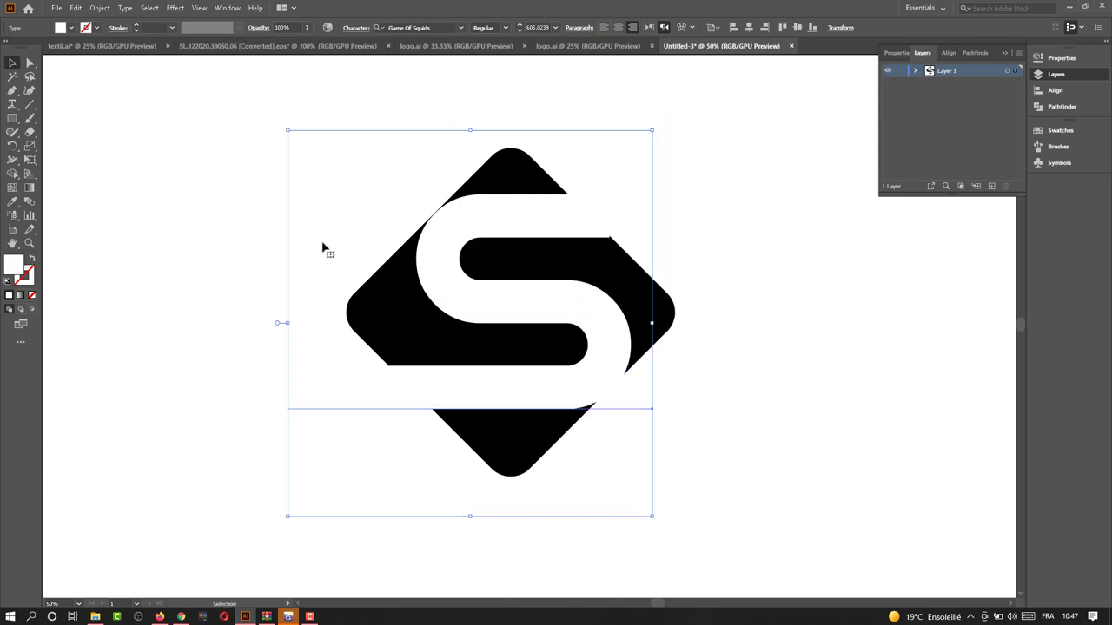
Step: Resize the S to fit inside the diamond and nudge it slightly right
left_click_drag(288, 322, 316, 325)
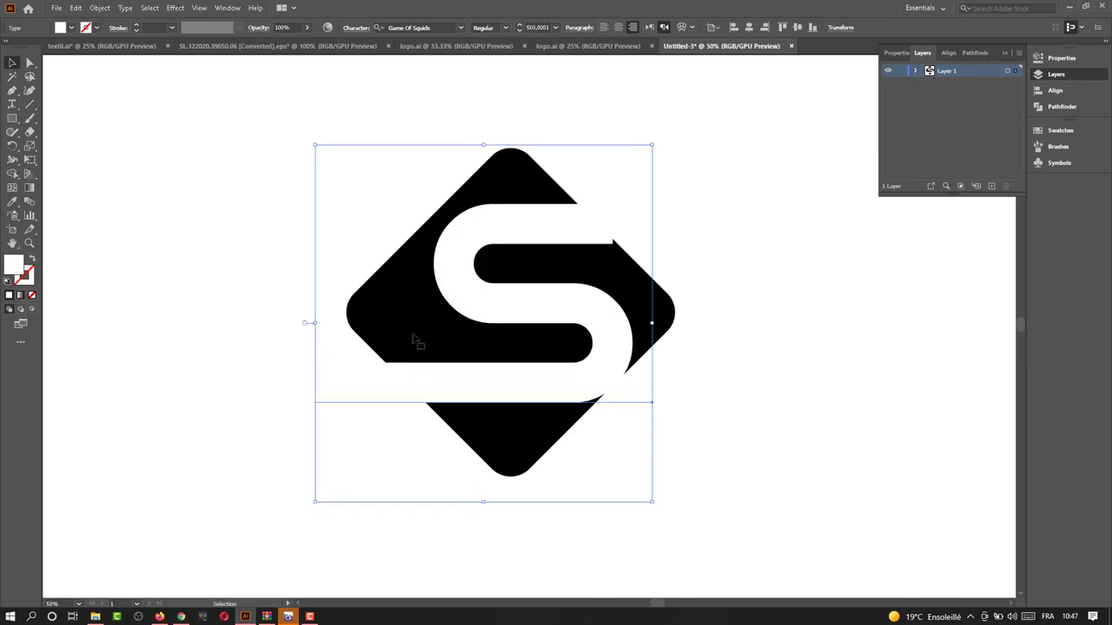
left_click_drag(567, 378, 571, 378)
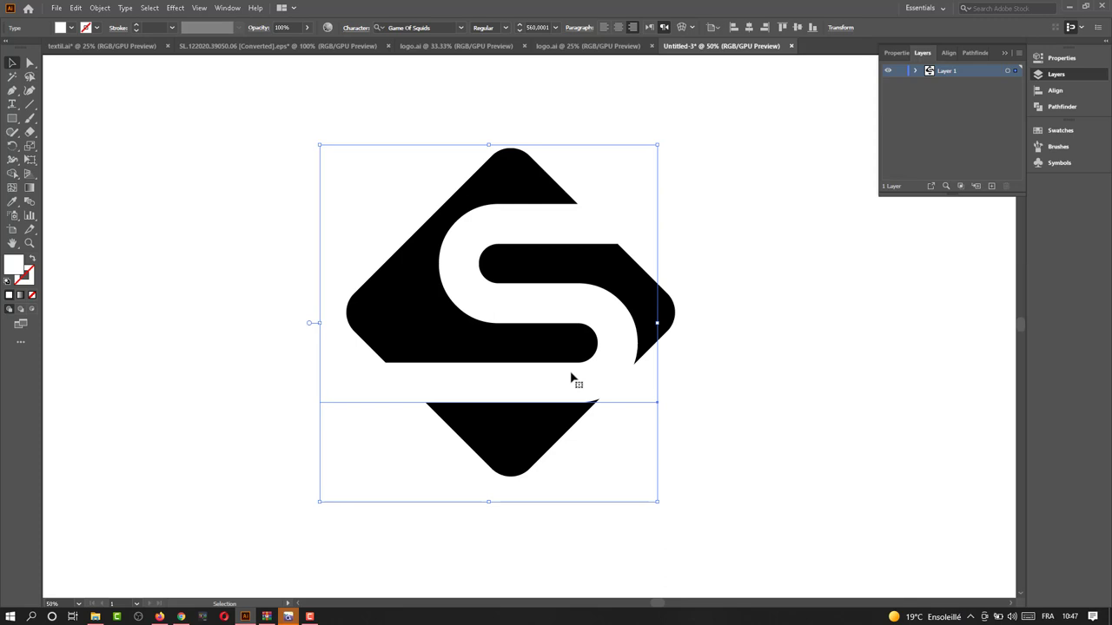
left_click_drag(565, 382, 556, 383)
left_click(728, 384)
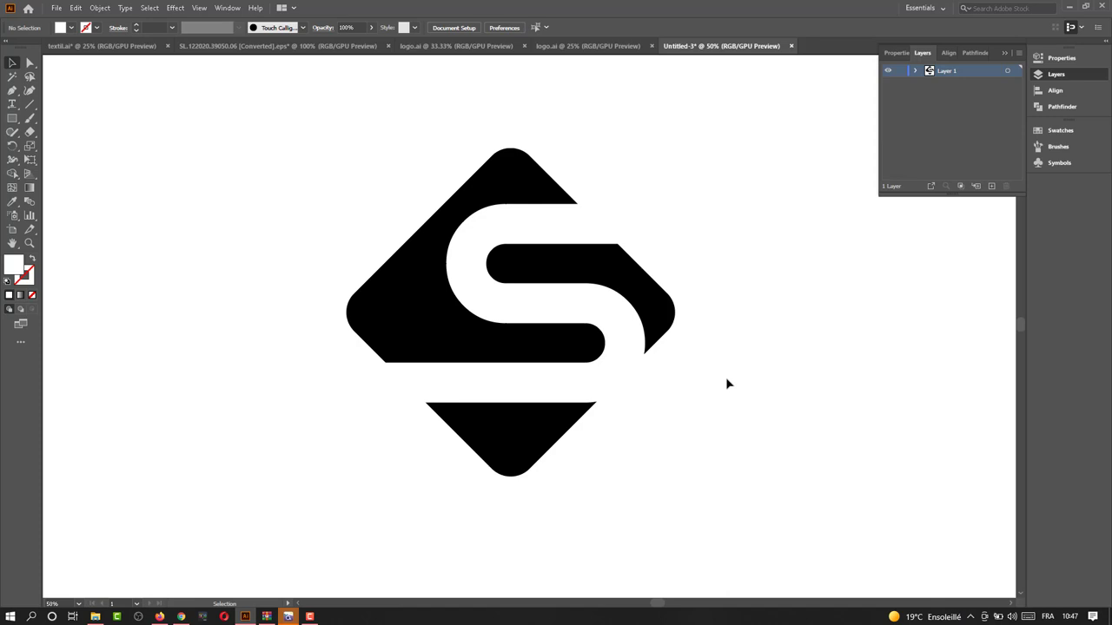
Step: Convert the S text to outlines with Create Outlines
left_click(616, 365)
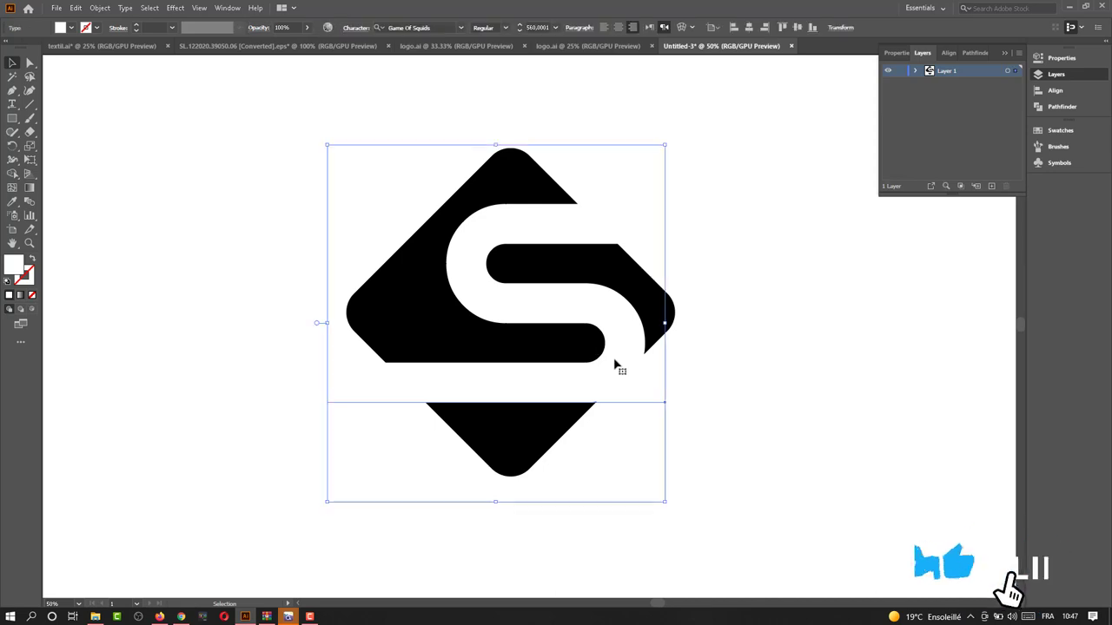
right_click(615, 360)
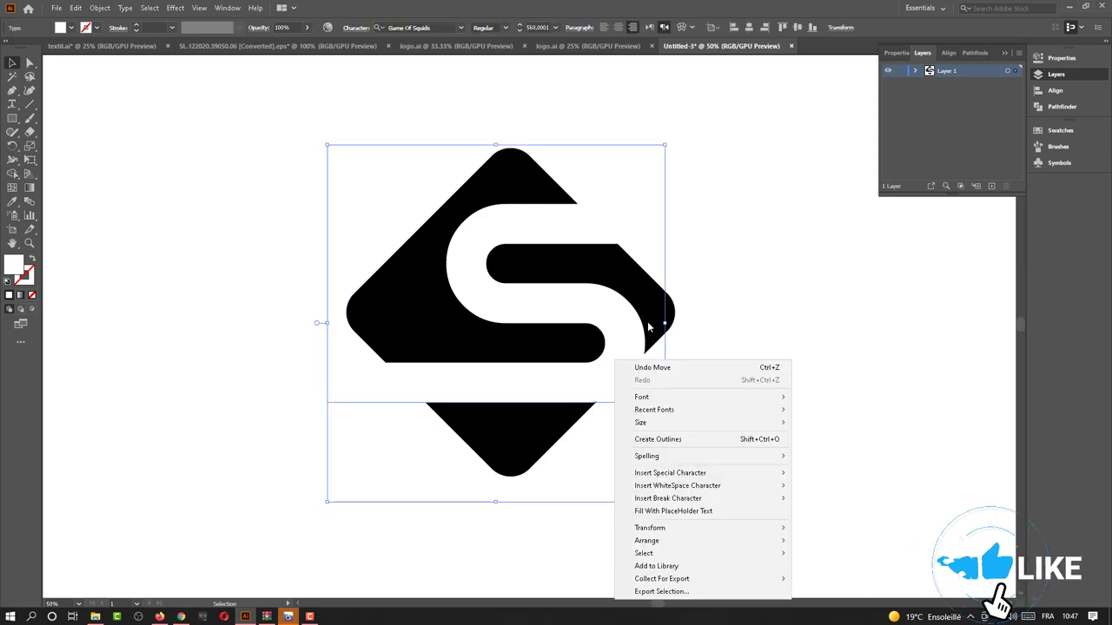
left_click(664, 439)
left_click(715, 392)
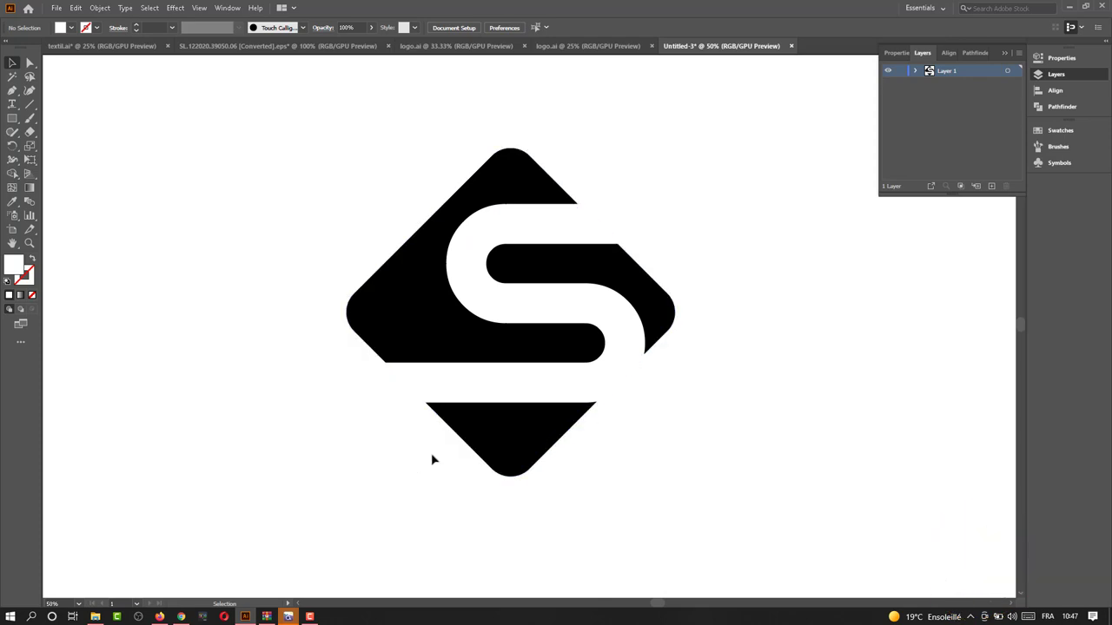
Step: Shift the outlined S slightly right and select the black diamond
scroll(511, 441, "down", 1)
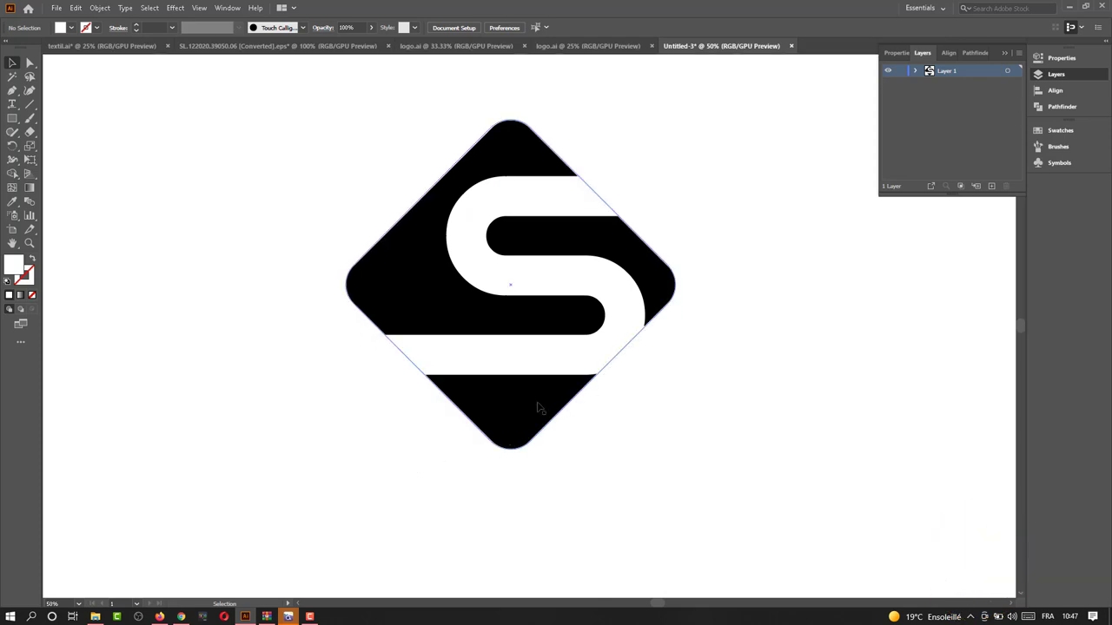
left_click_drag(526, 362, 533, 362)
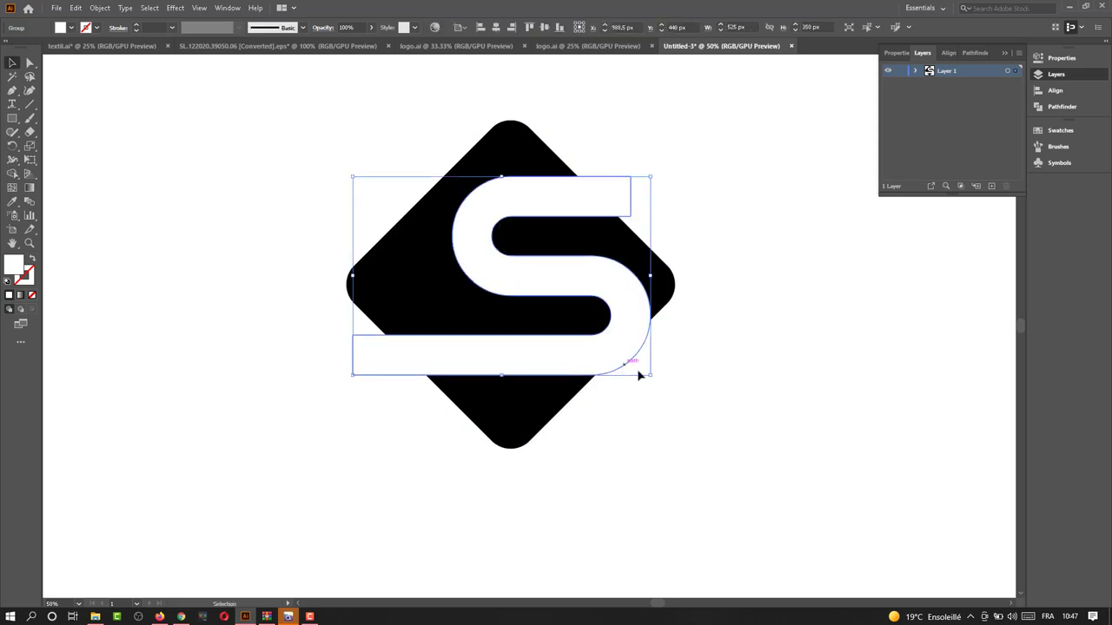
left_click(761, 439)
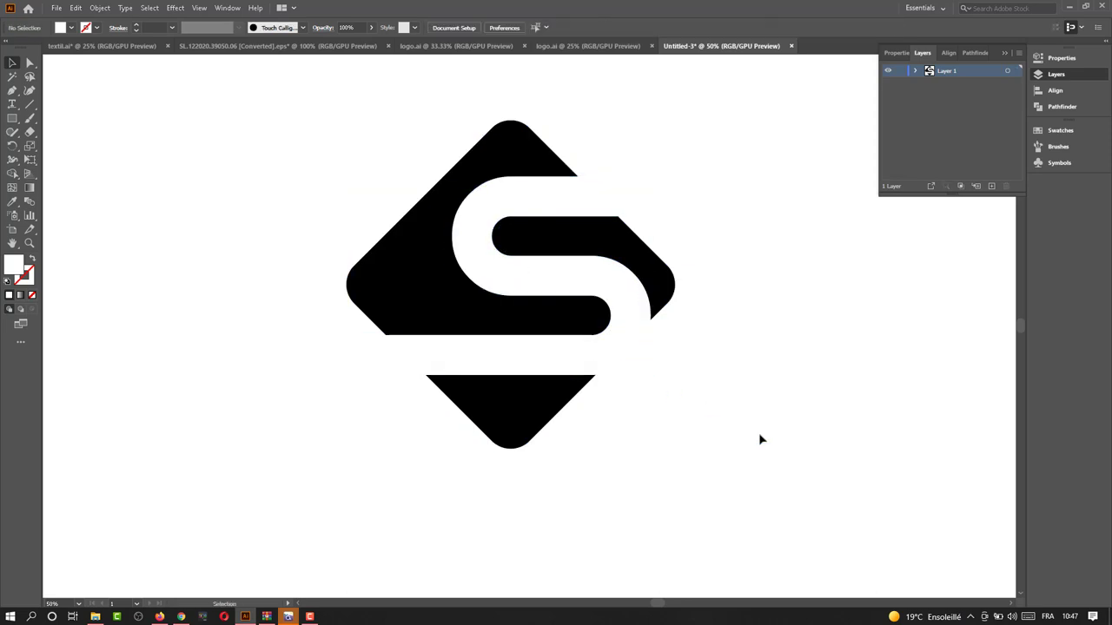
left_click(438, 297)
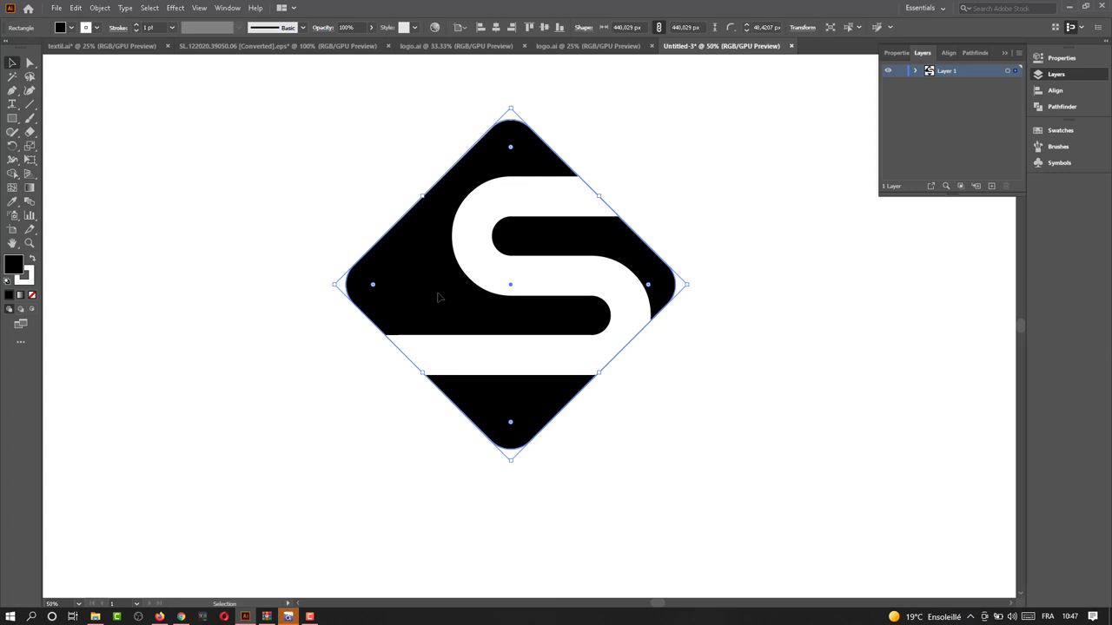
Step: Select all logo shapes and apply Pathfinder Minus Front to cut the S out of the diamond
left_click_drag(756, 456, 443, 241)
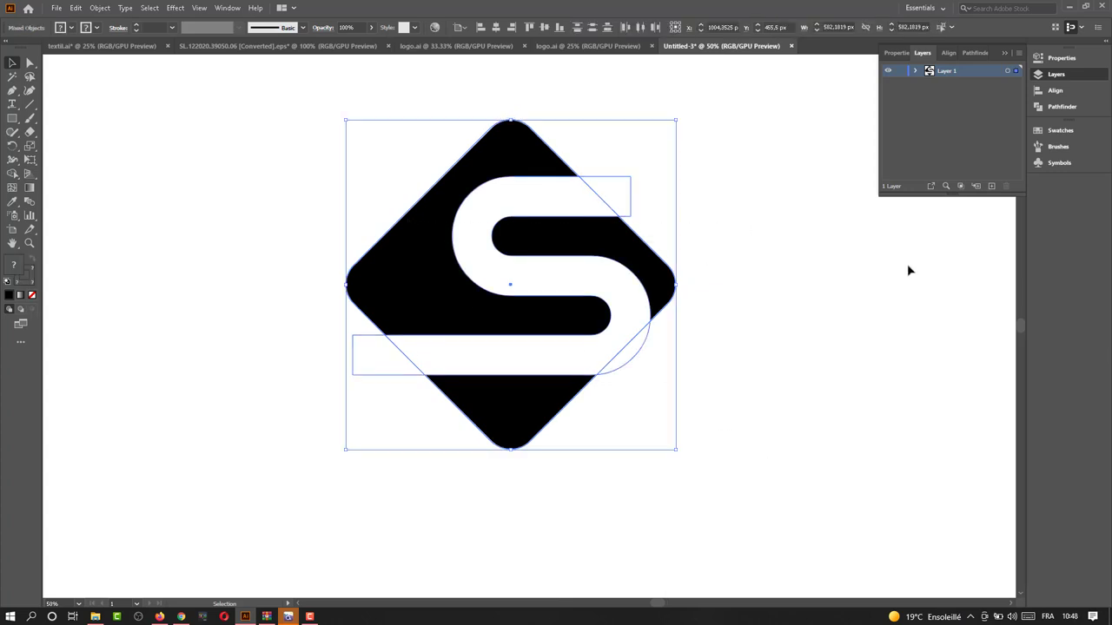
left_click(1059, 106)
left_click(924, 84)
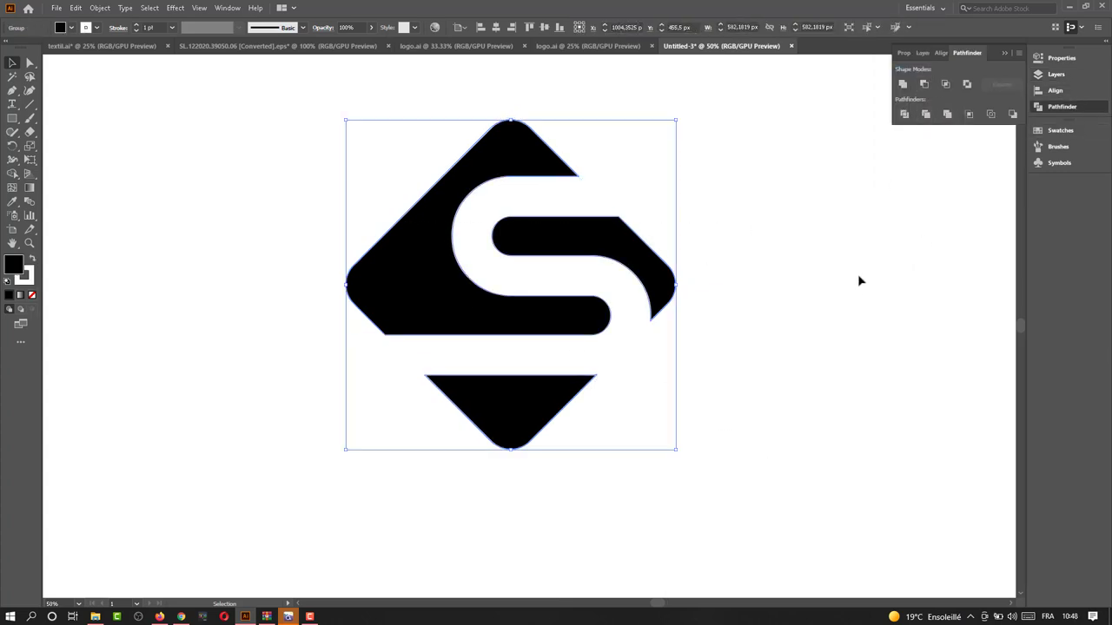
left_click(860, 281)
left_click(533, 404)
Step: Pen-draw a closed fold triangle from the right corner, down below, to the left edge
left_click(13, 90)
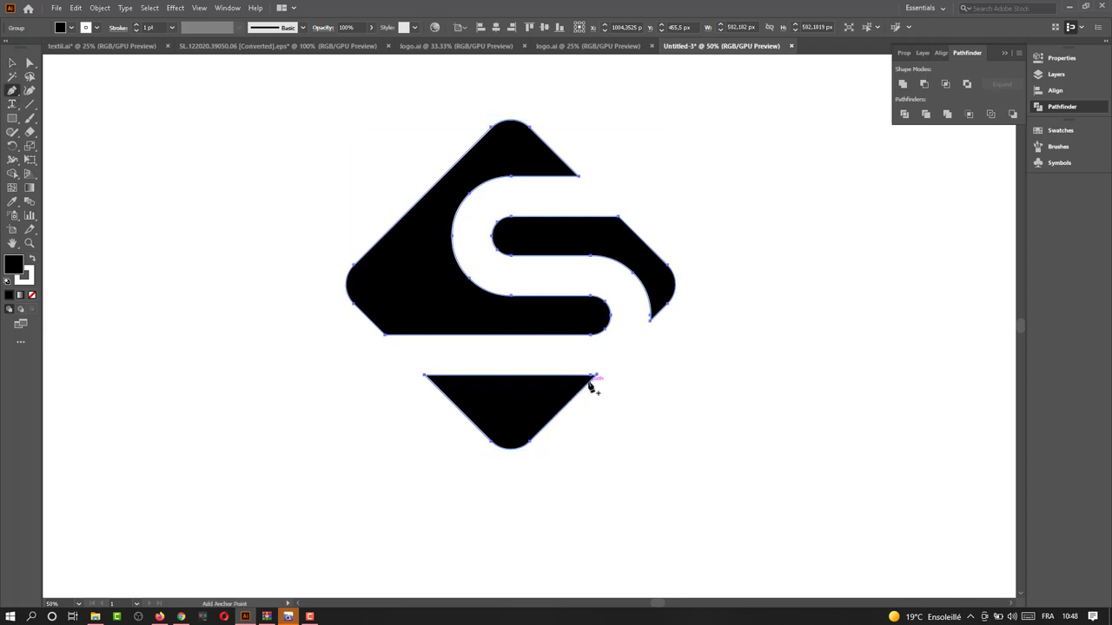
left_click_drag(521, 481, 500, 508)
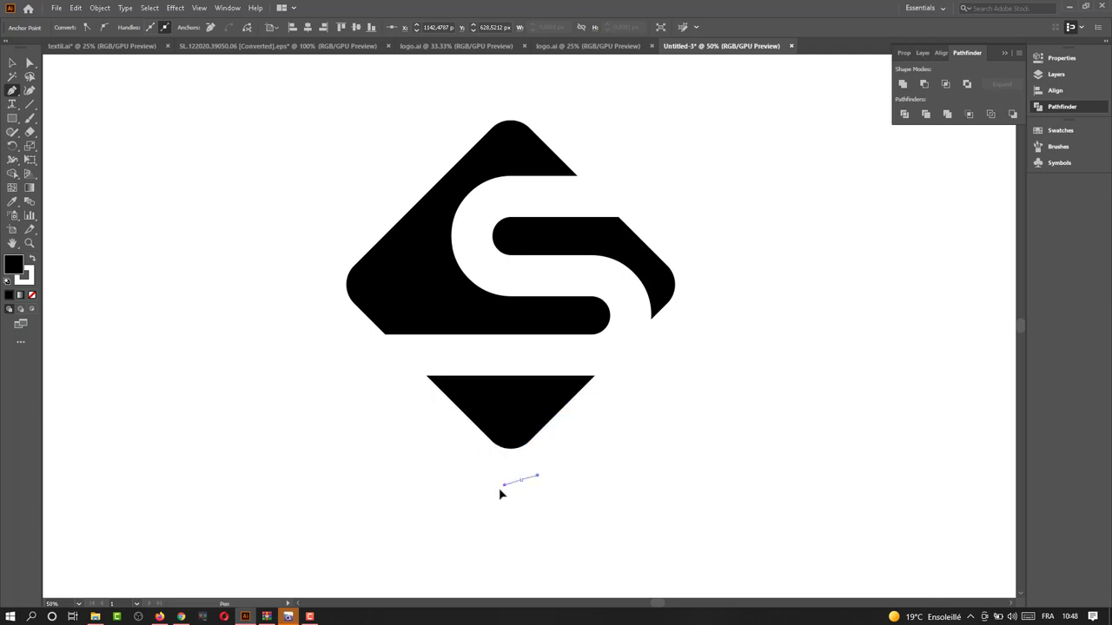
key("ctrl+z")
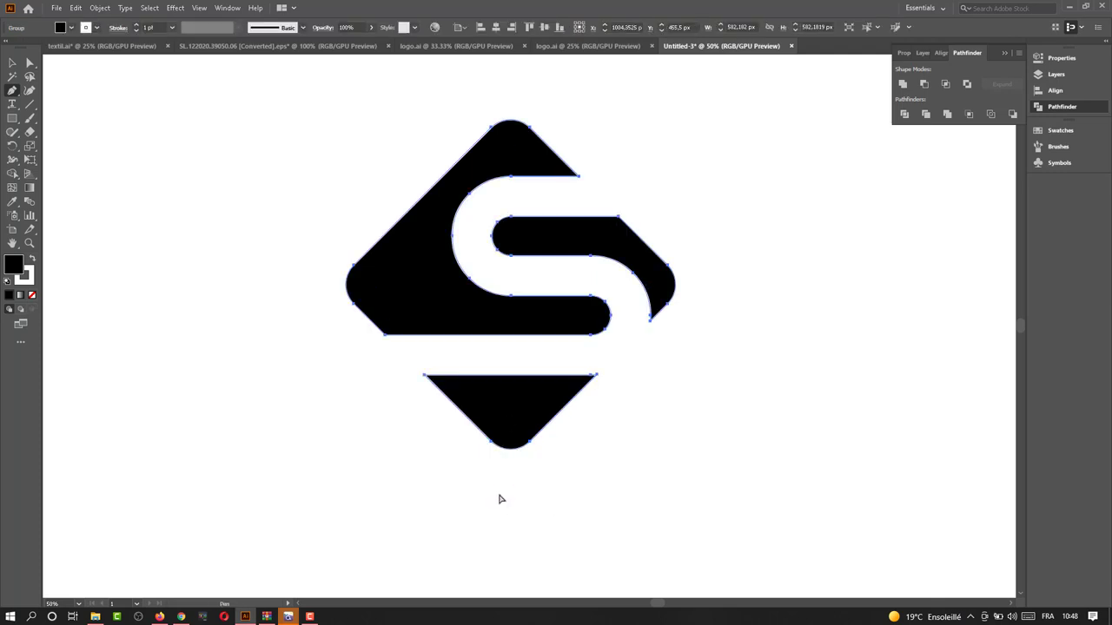
left_click_drag(558, 474, 515, 493)
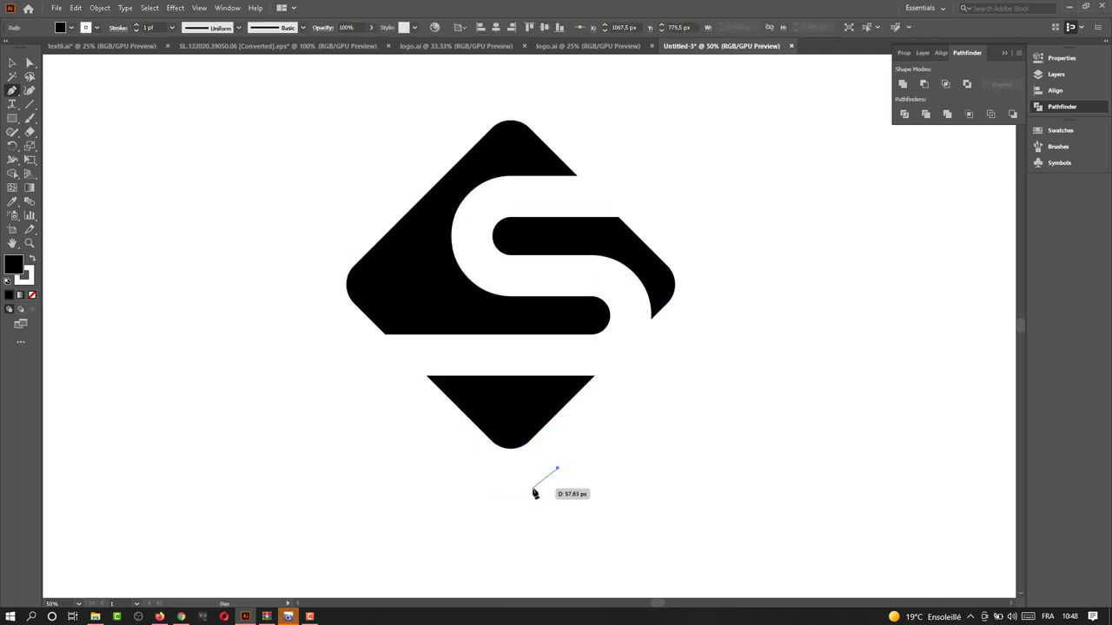
left_click(596, 380)
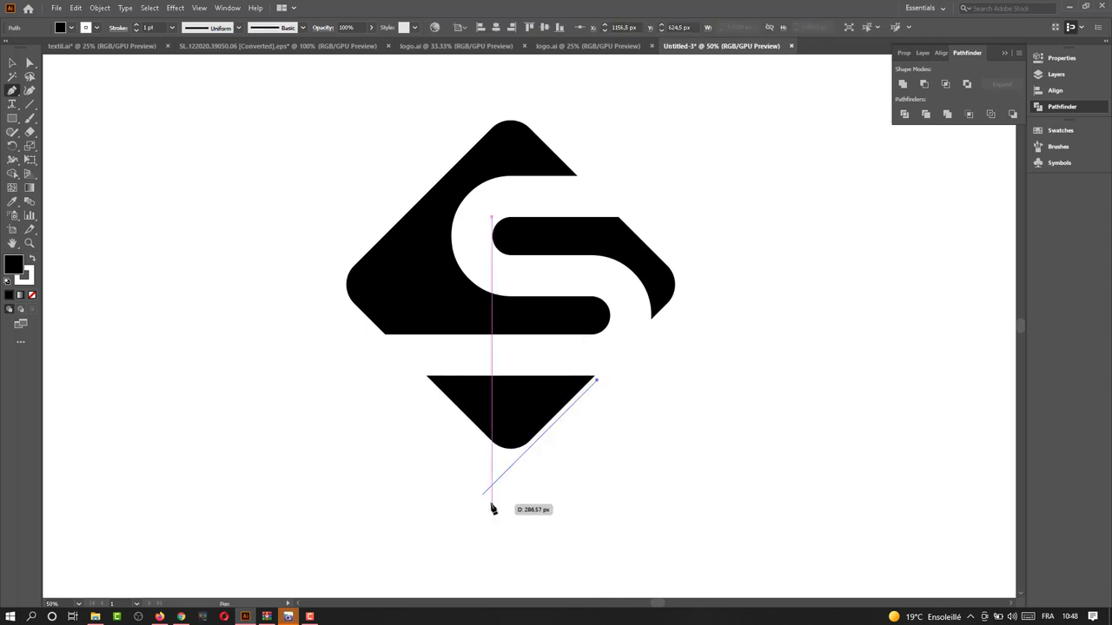
left_click(482, 495)
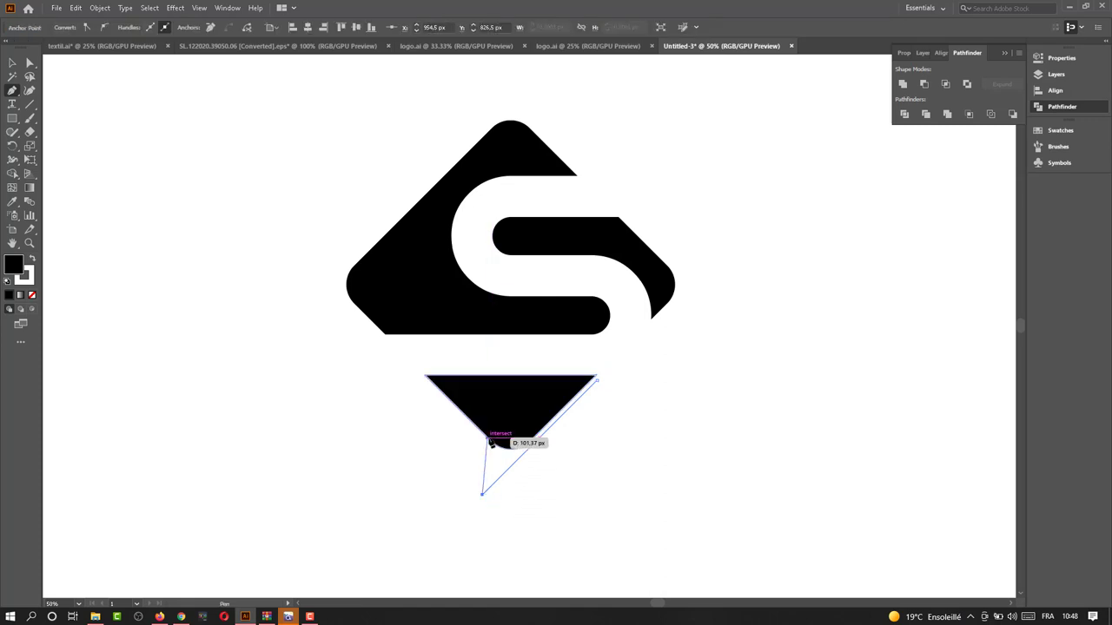
left_click(489, 438)
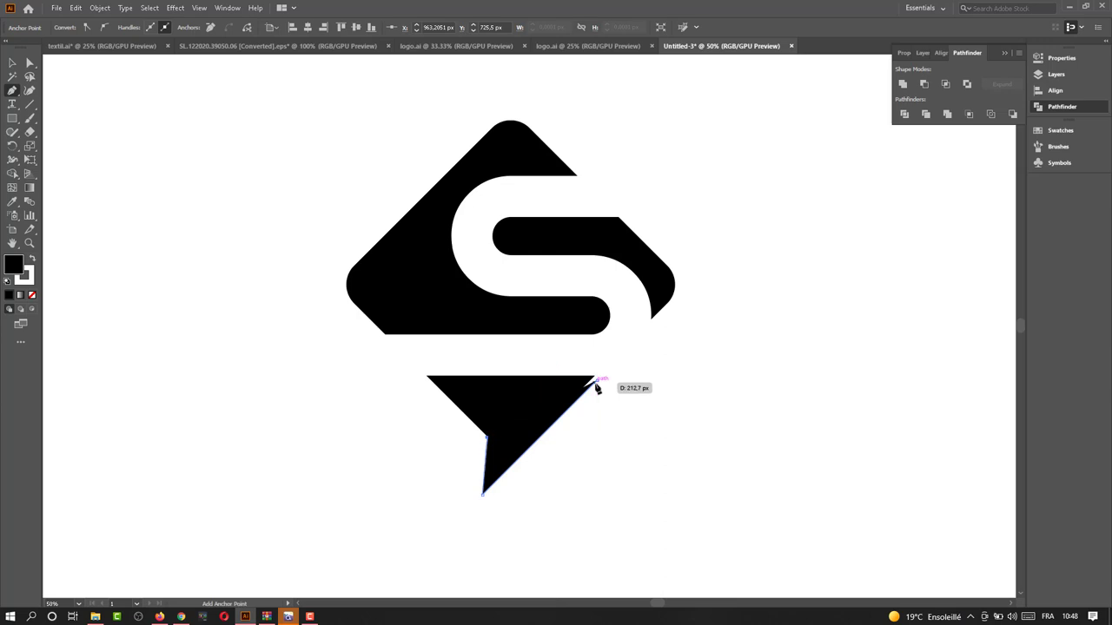
left_click(597, 381)
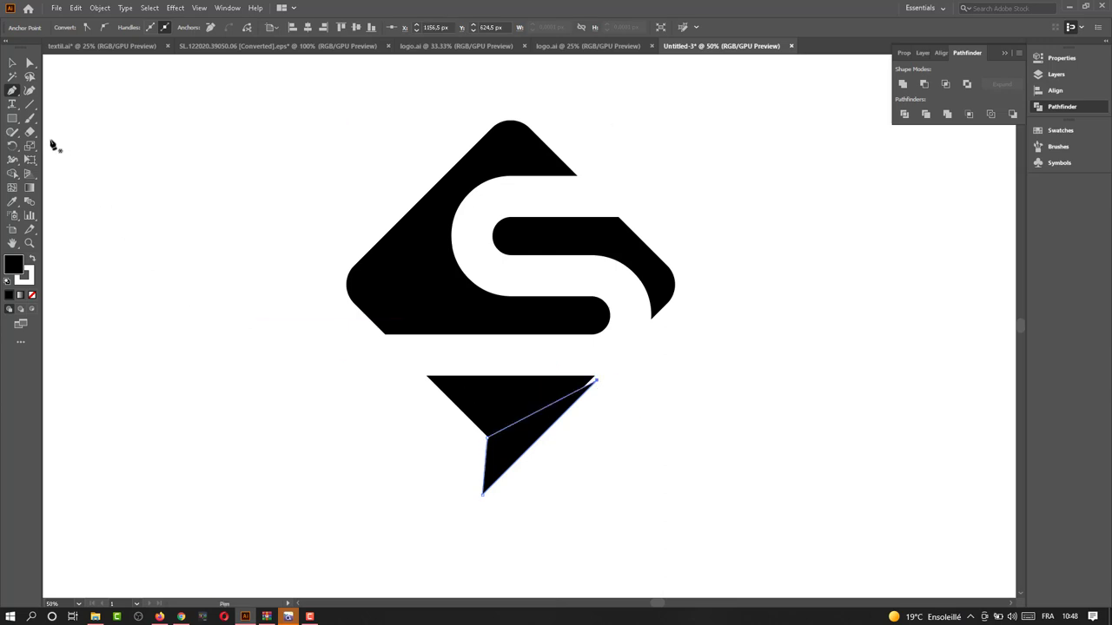
Step: Move the fold piece up slightly and set its stroke to None
left_click(12, 65)
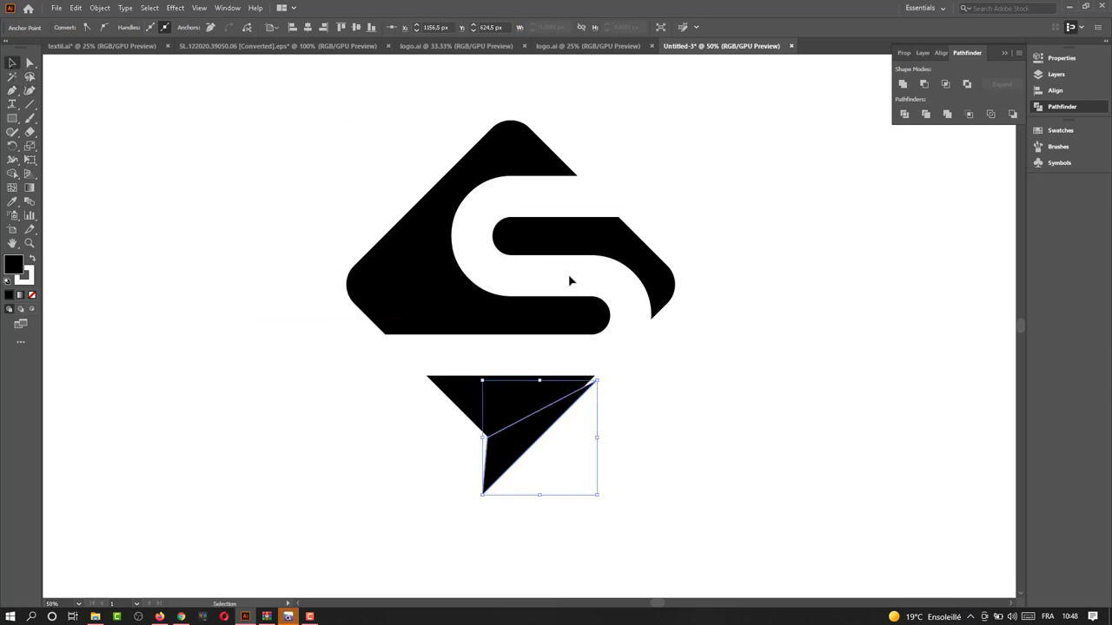
key("Up")
key("Up")
key("Up")
key("Up")
key("Up")
key("Up")
key("Up")
key("Up")
key("Up")
key("Up")
key("Up")
key("Up")
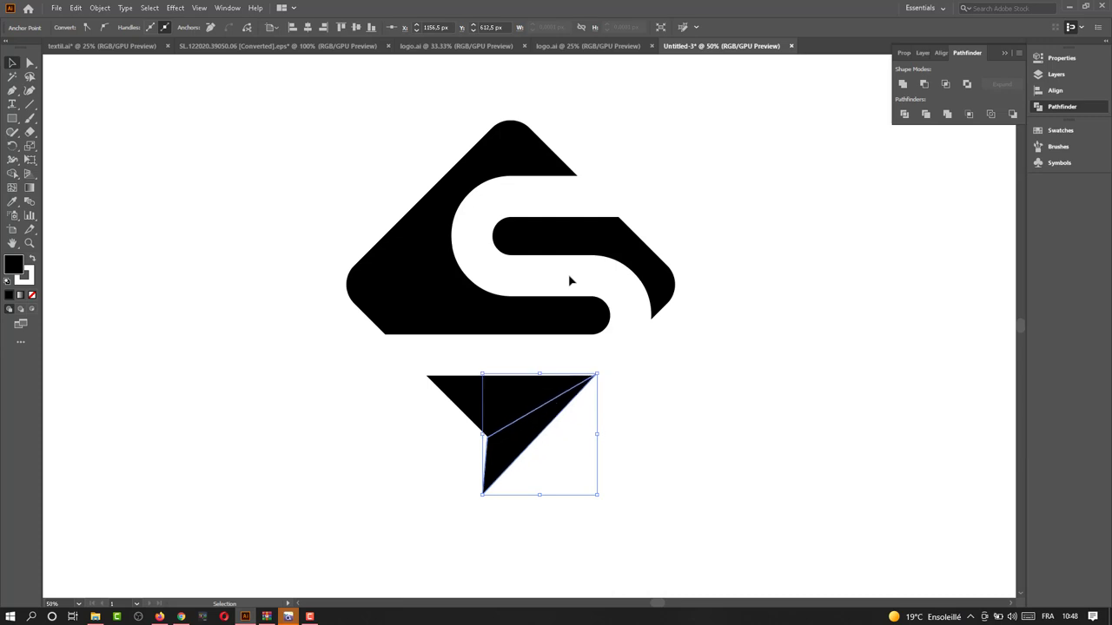
key("Down")
key("Down")
key("Down")
key("Down")
key("Down")
key("Down")
key("Down")
key("Down")
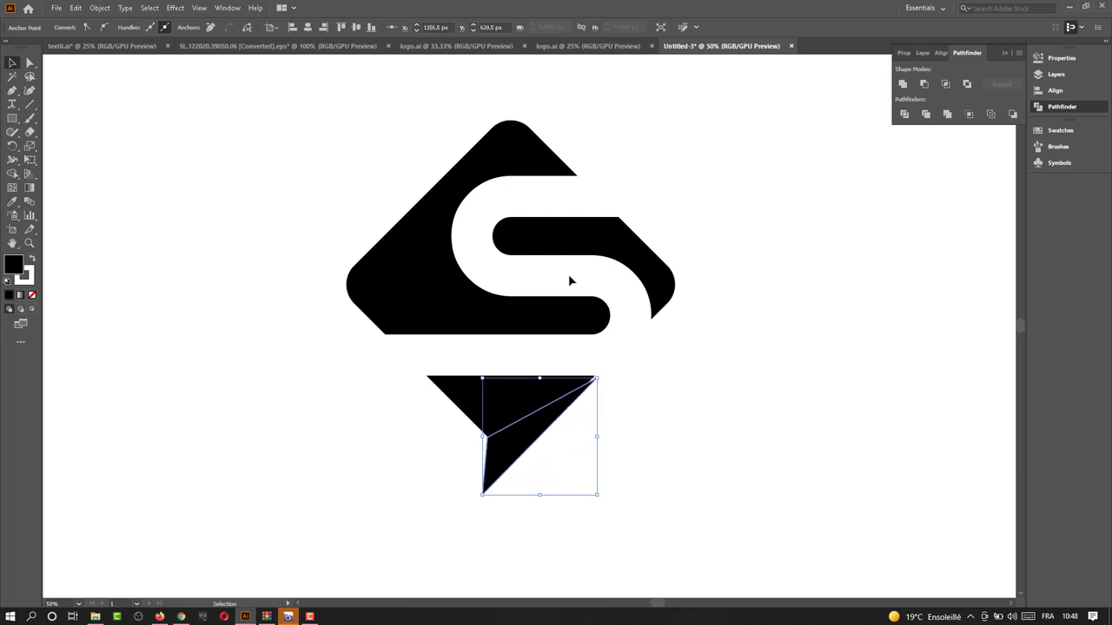
left_click(769, 524)
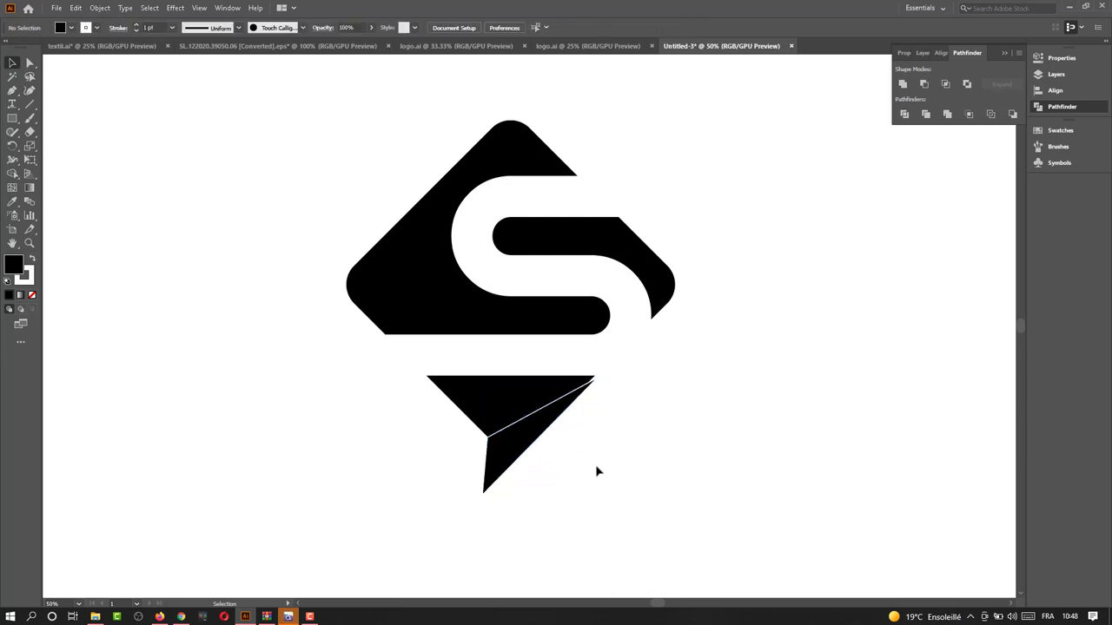
left_click_drag(544, 431, 543, 428)
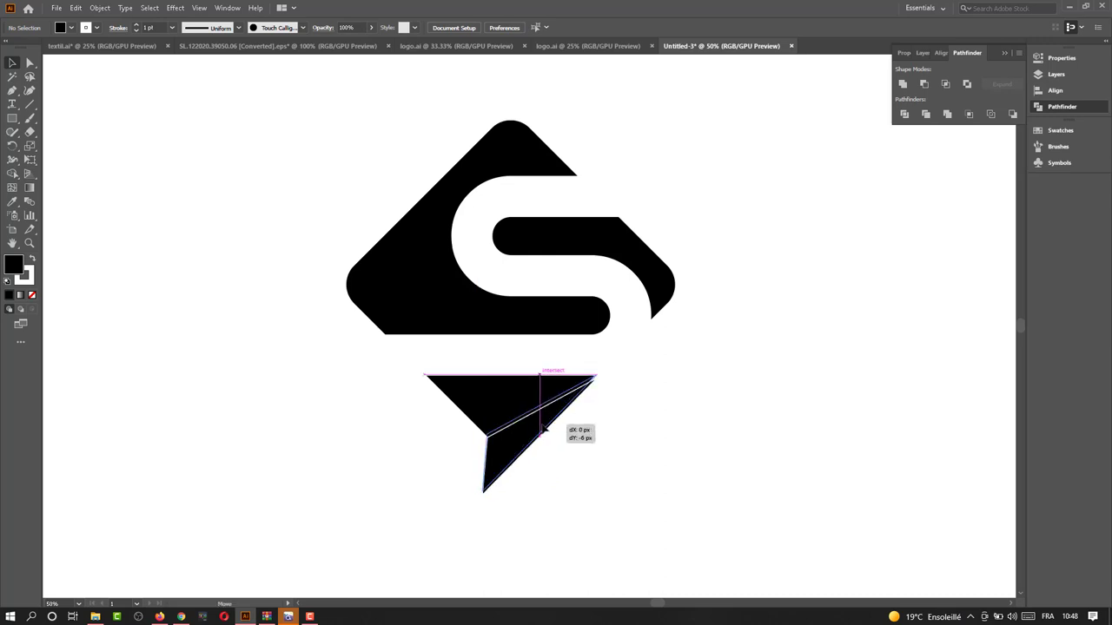
left_click(642, 424)
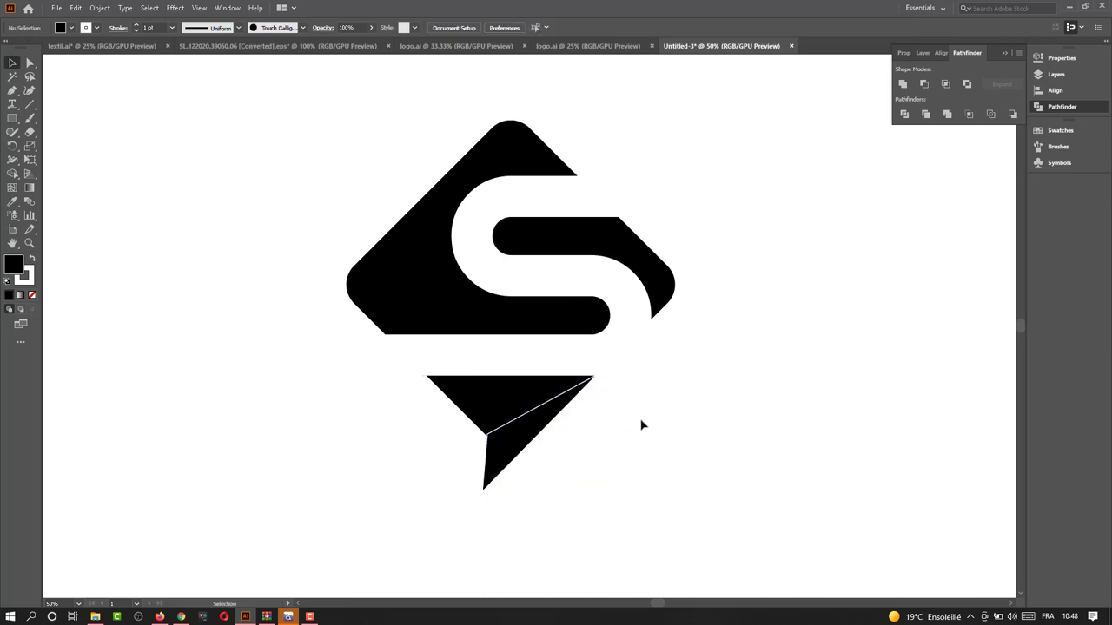
left_click(495, 441)
left_click(95, 28)
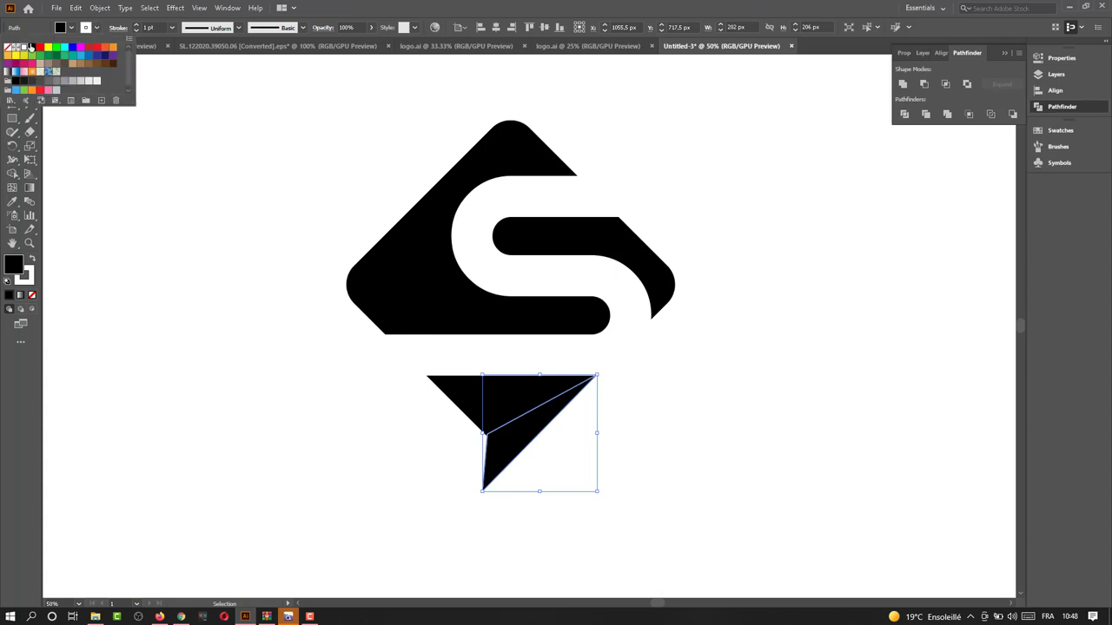
left_click(9, 51)
Step: Zoom into the right corner and shift the fold left and down so its tip meets the corner
left_click(683, 422)
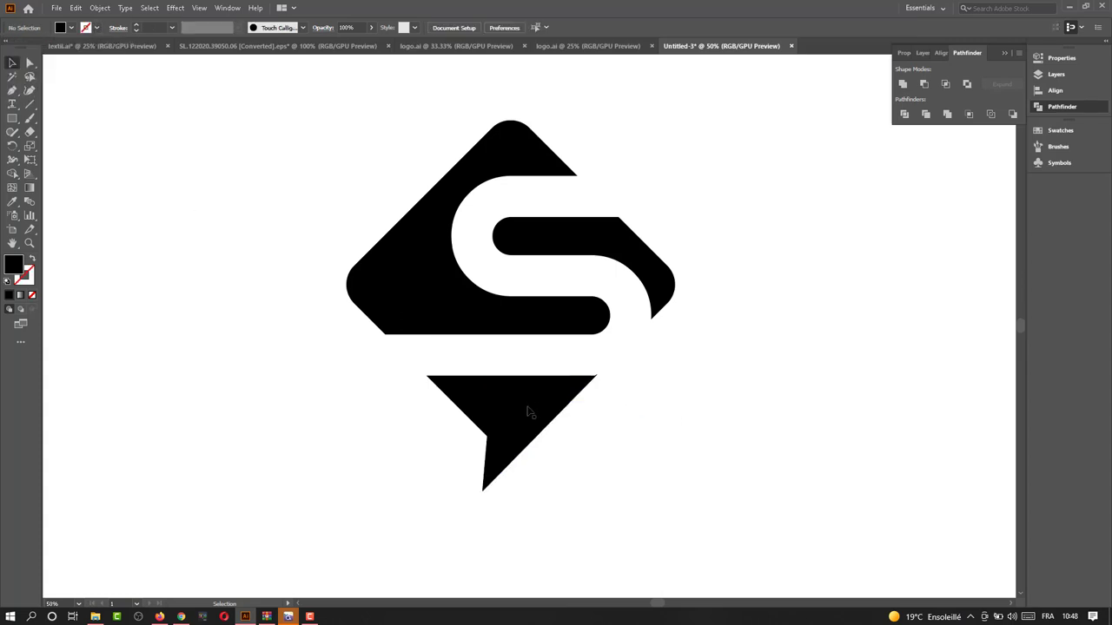
scroll(550, 405, "up", 2)
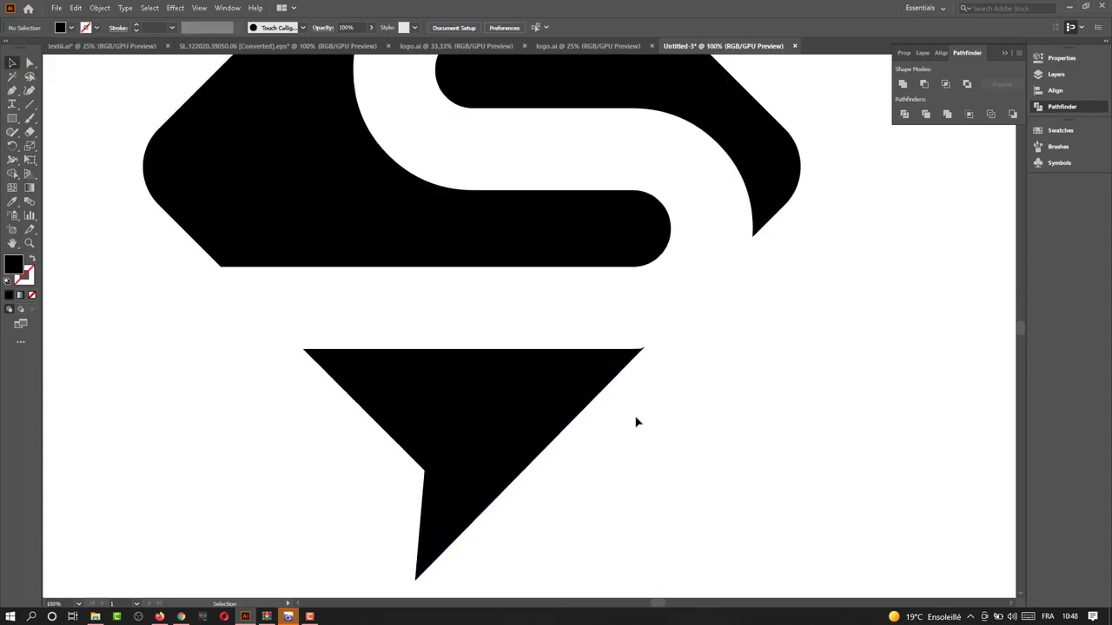
left_click(584, 408)
scroll(623, 380, "up", 3)
scroll(650, 350, "up", 2)
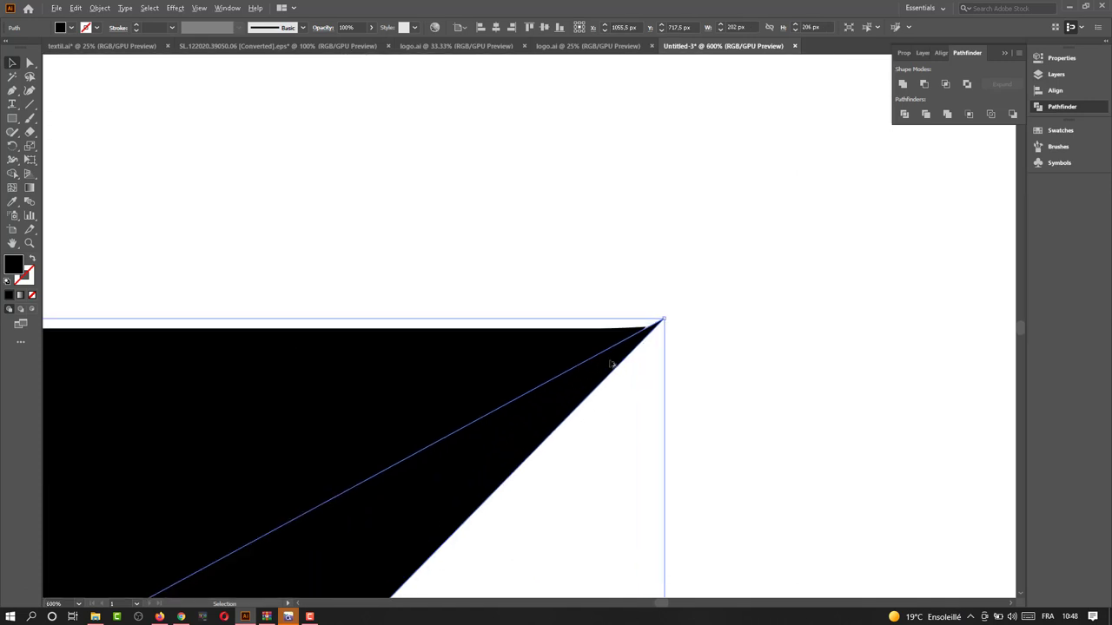
scroll(613, 362, "up", 3)
mouse_move(666, 323)
left_mouse_down()
mouse_move(622, 338)
mouse_move(627, 350)
left_mouse_up()
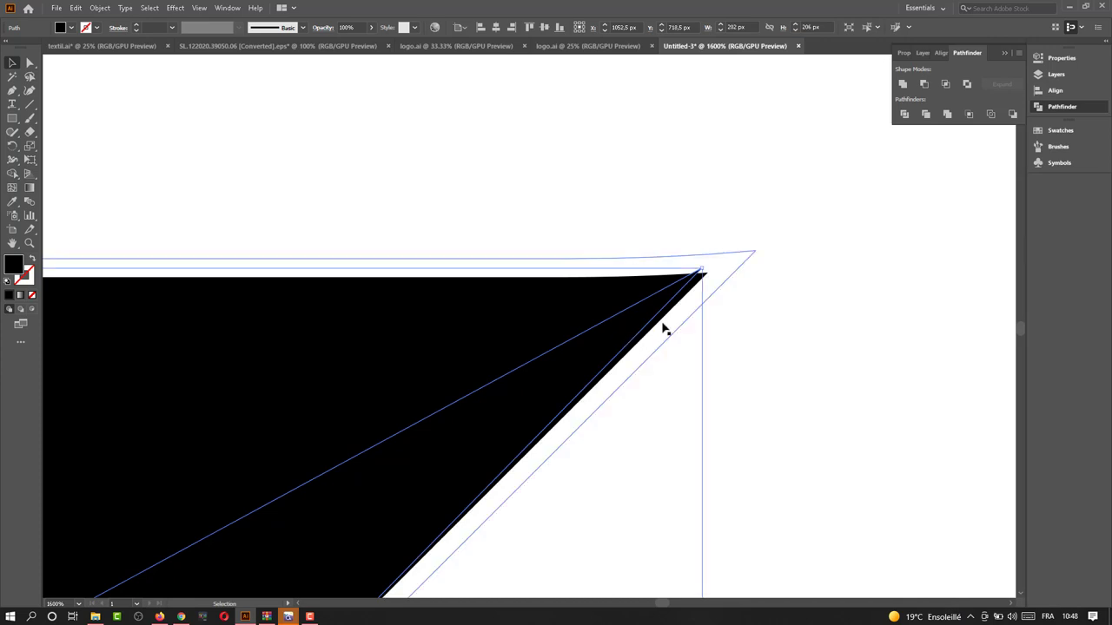
key("Down")
key("ctrl+z")
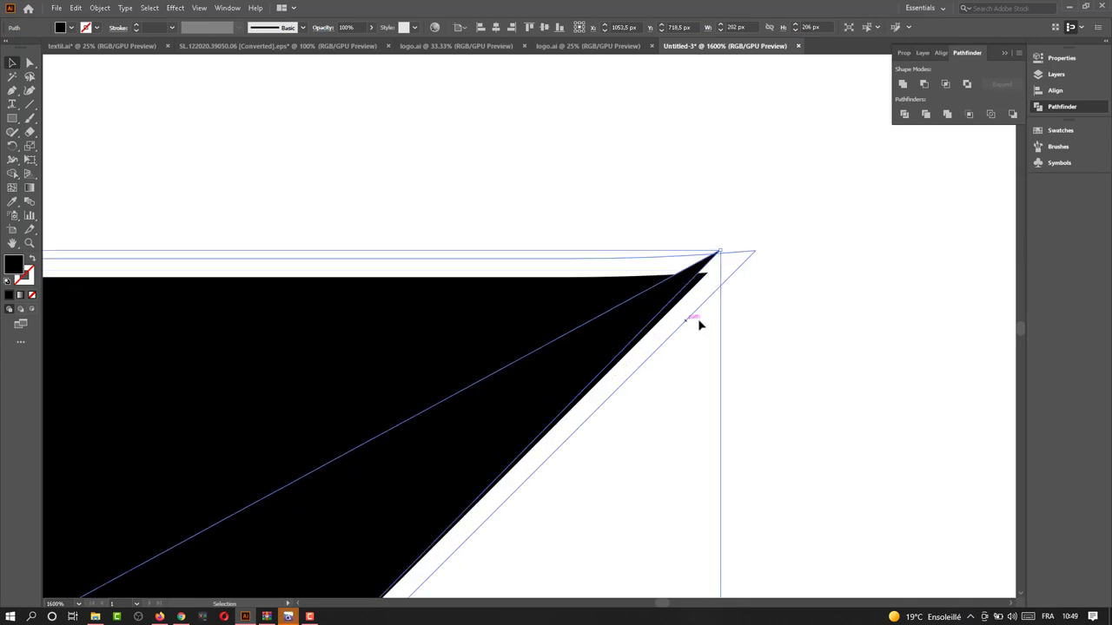
left_click(816, 358)
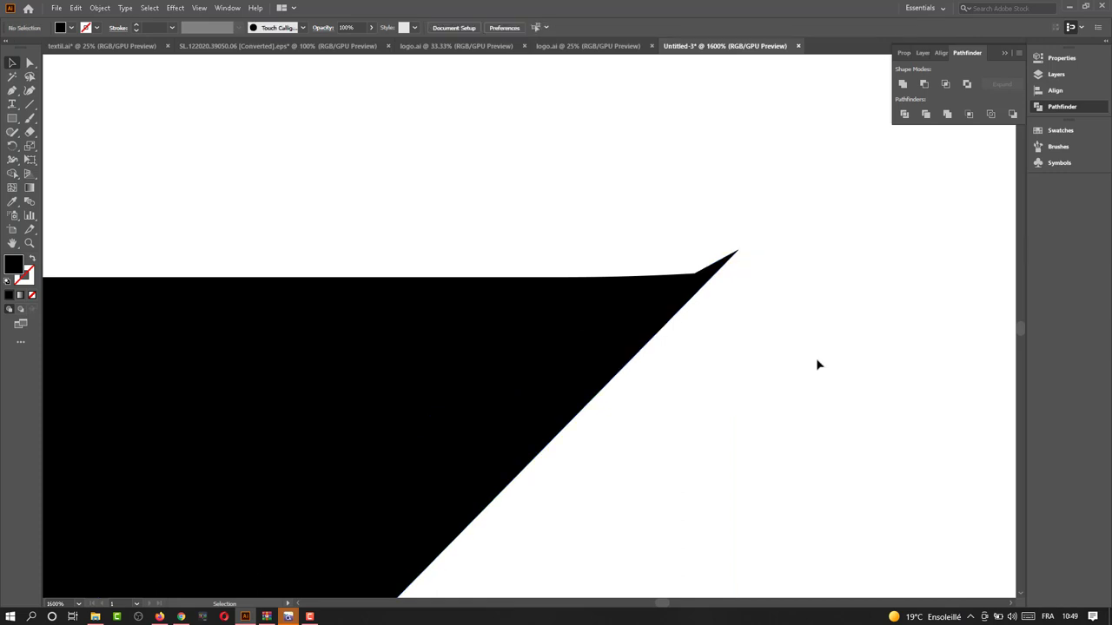
scroll(813, 365, "down", 4)
scroll(789, 369, "down", 5)
scroll(789, 370, "down", 1)
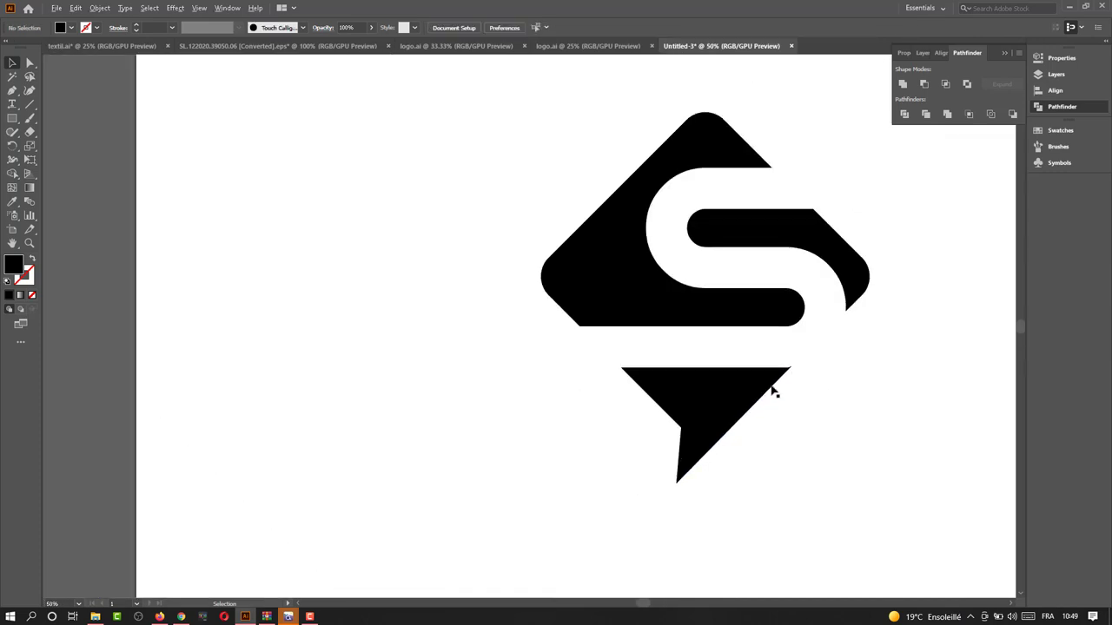
Step: Fill the S emblem pieces with dark grey (R=77 G=77 B=77)
left_click(743, 401)
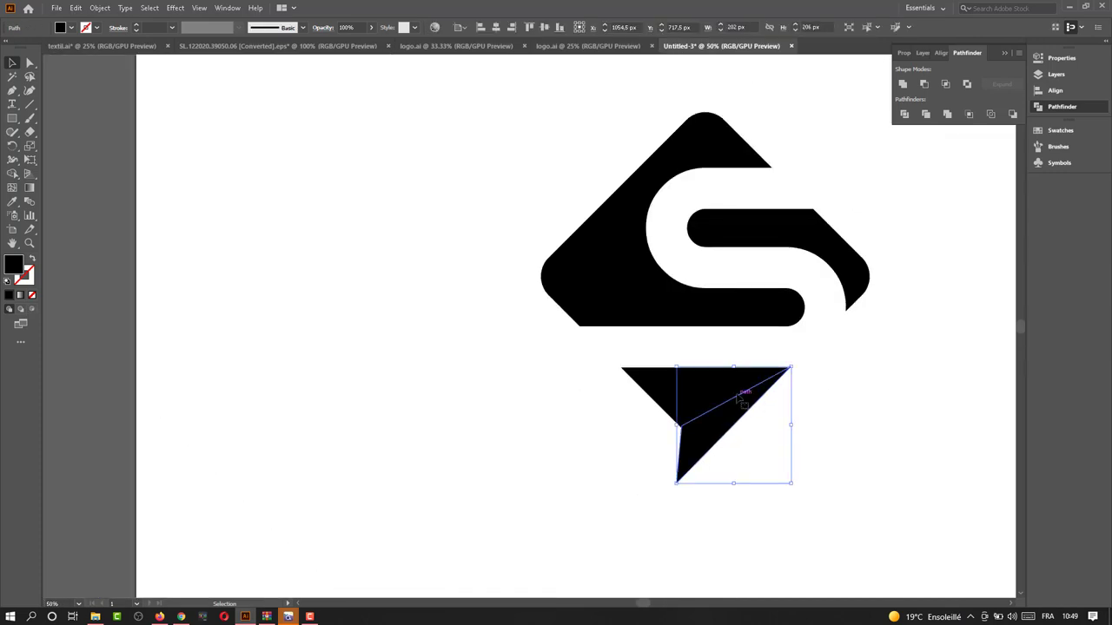
left_click(632, 305, "shift")
left_click(70, 27)
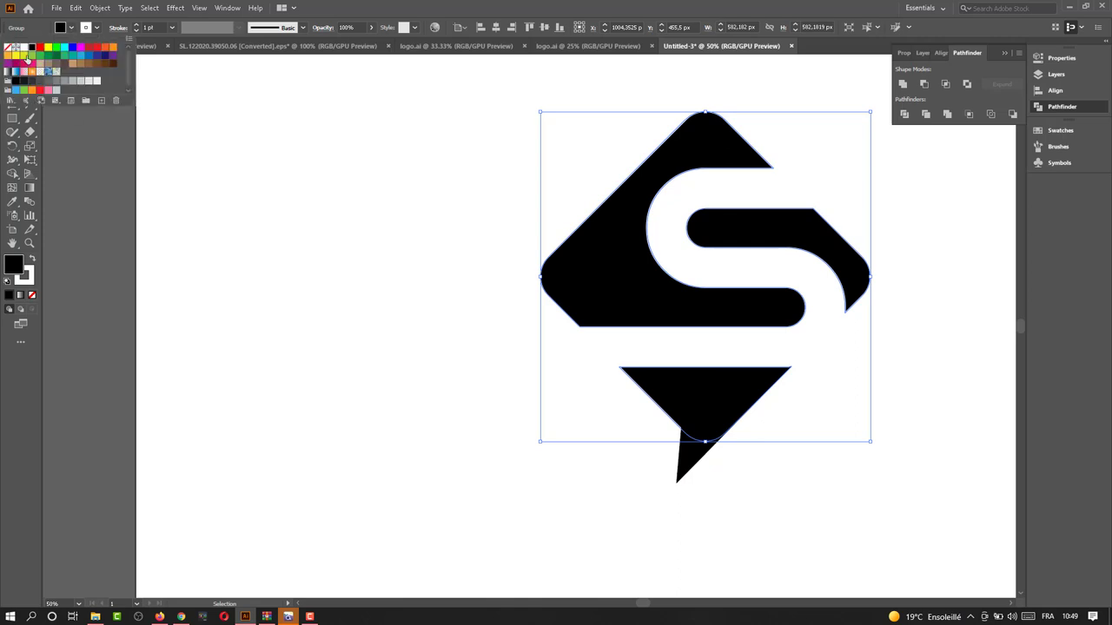
left_click(31, 81)
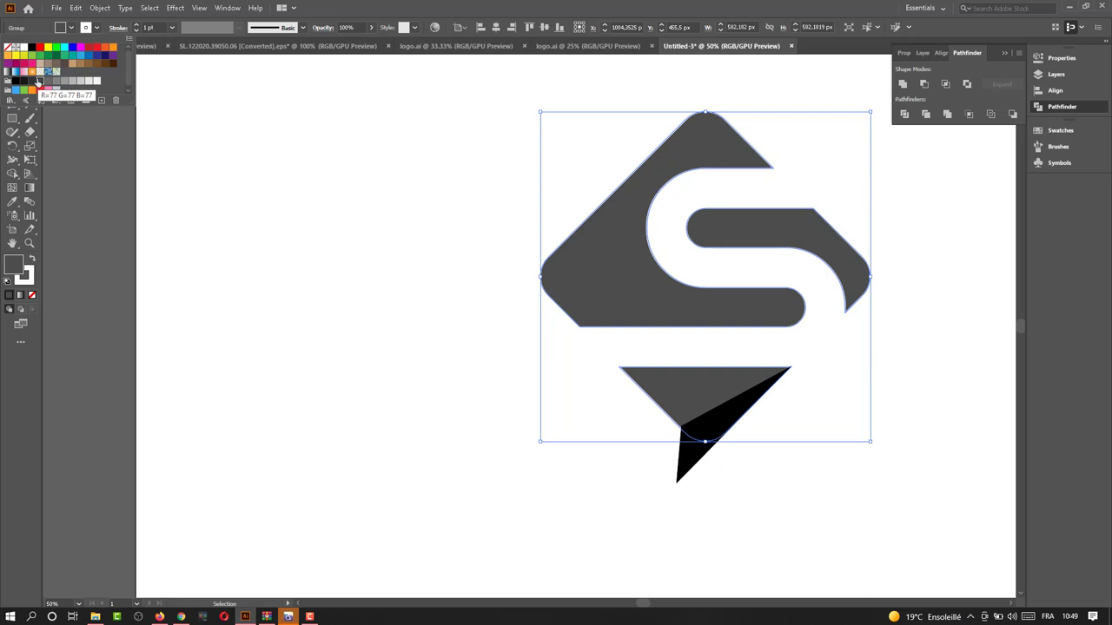
left_click(288, 238)
left_click(287, 238)
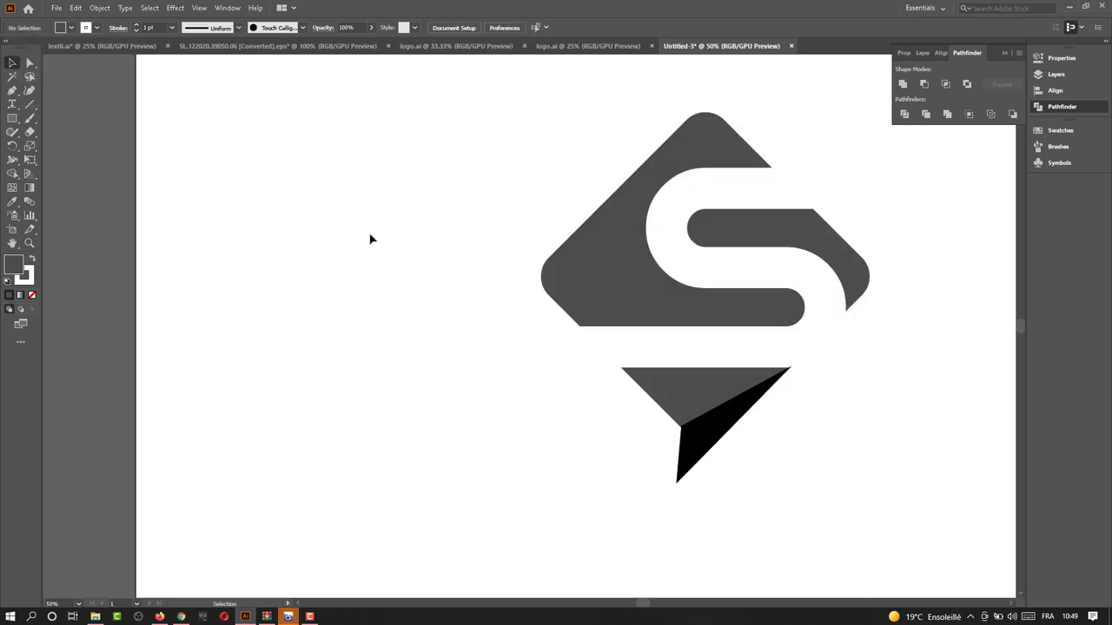
Step: Fill the black right-hand triangle with orange-red
left_click(727, 434)
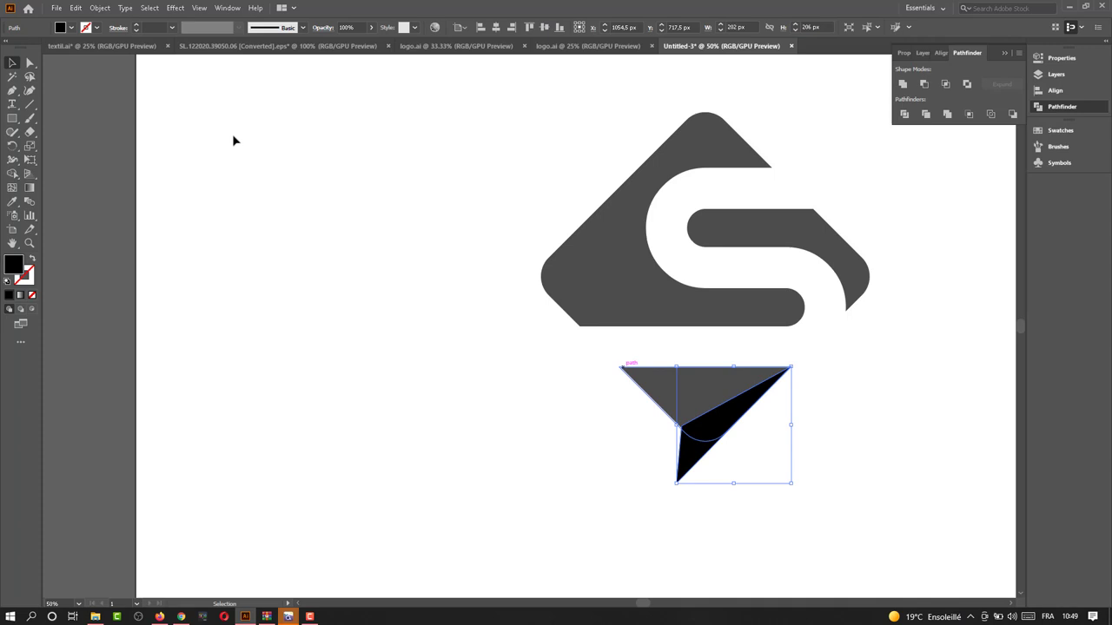
left_click(71, 27)
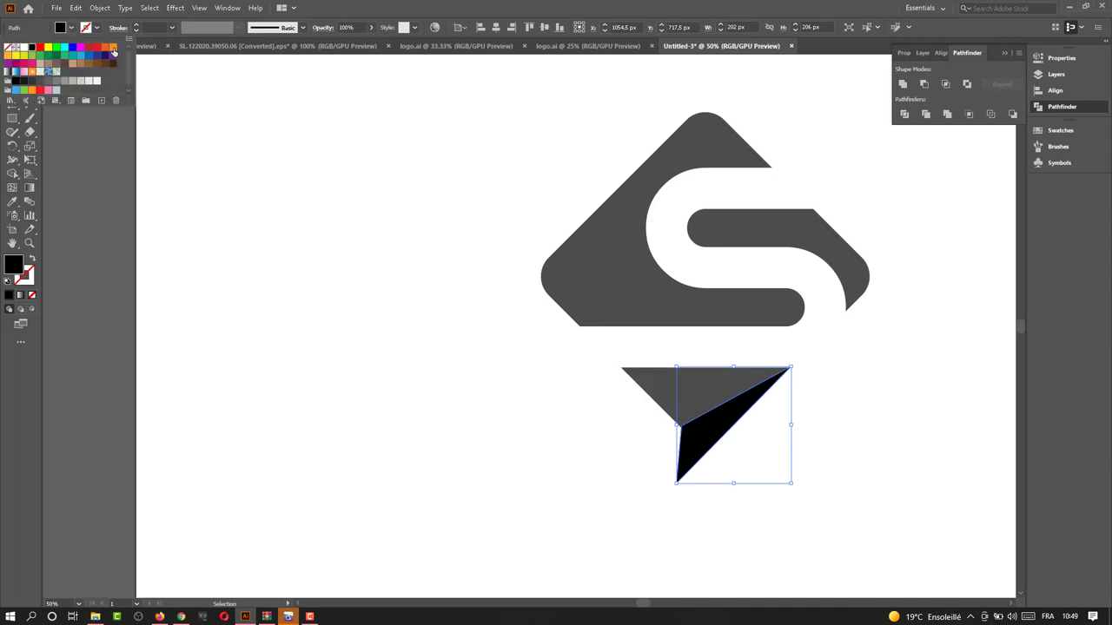
left_click(103, 49)
Step: Select only the grey upper plane triangle within the group and fill it light orange
left_click(396, 296)
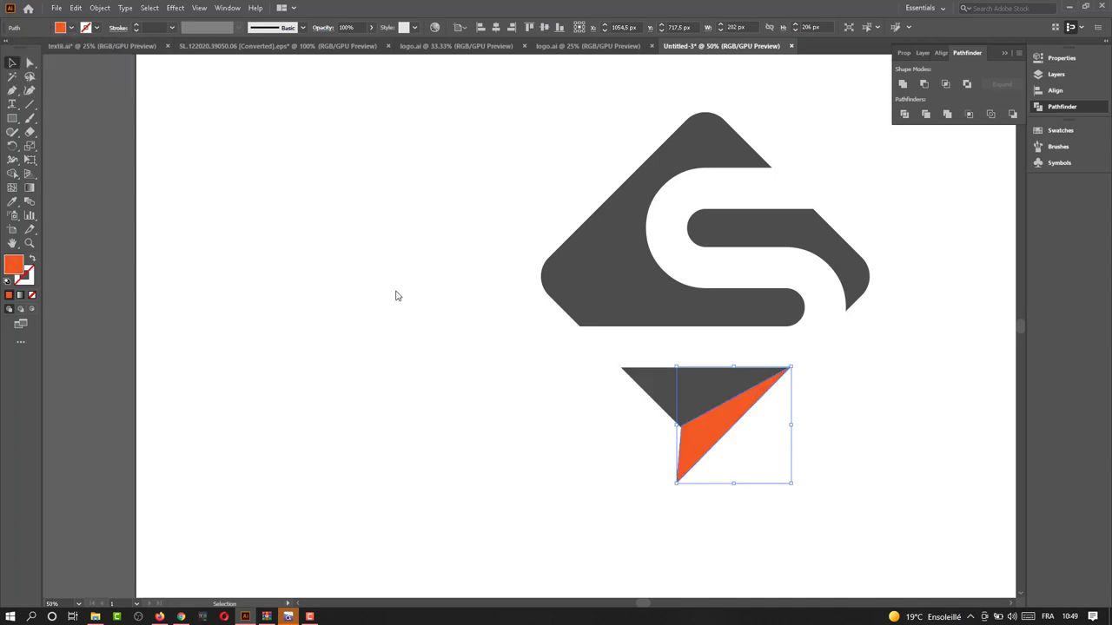
left_click(516, 318)
left_click(675, 376)
right_click(675, 376)
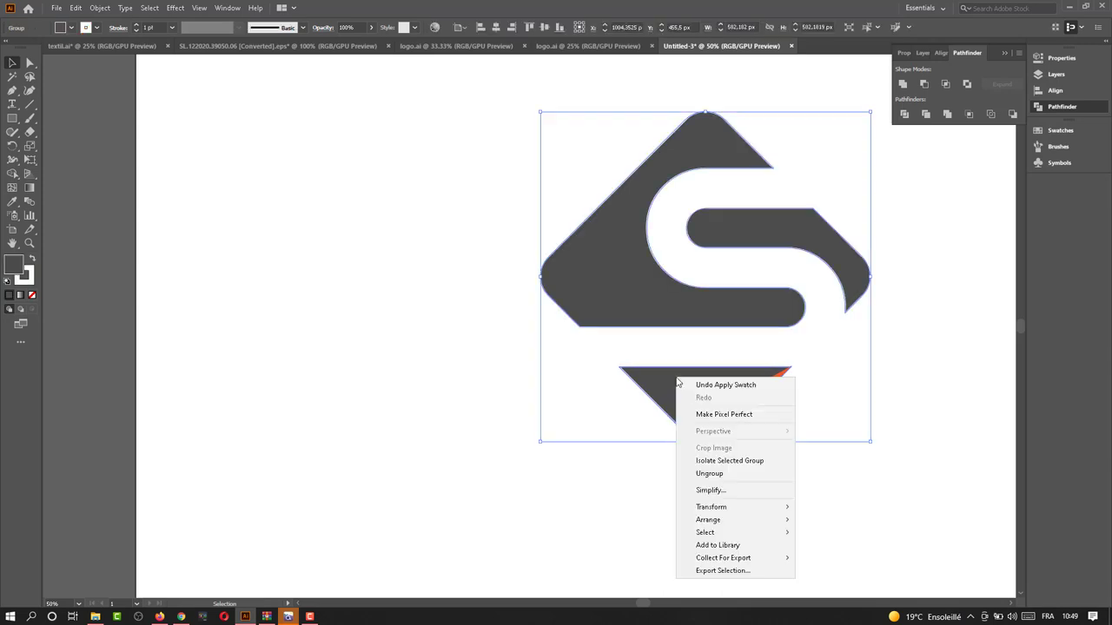
left_click(648, 442)
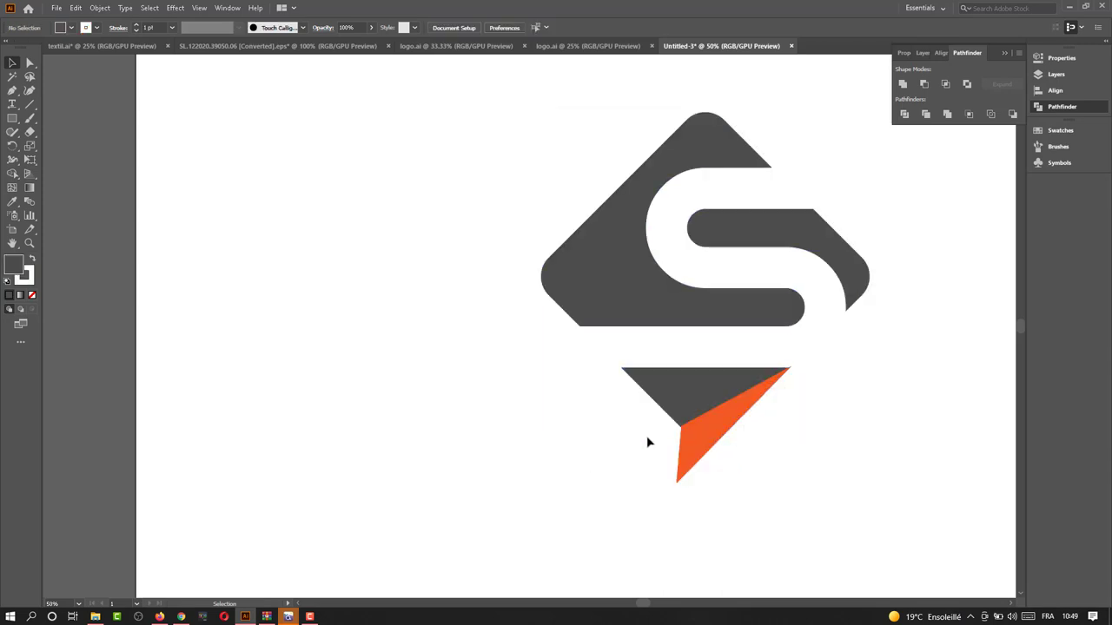
left_click(683, 377)
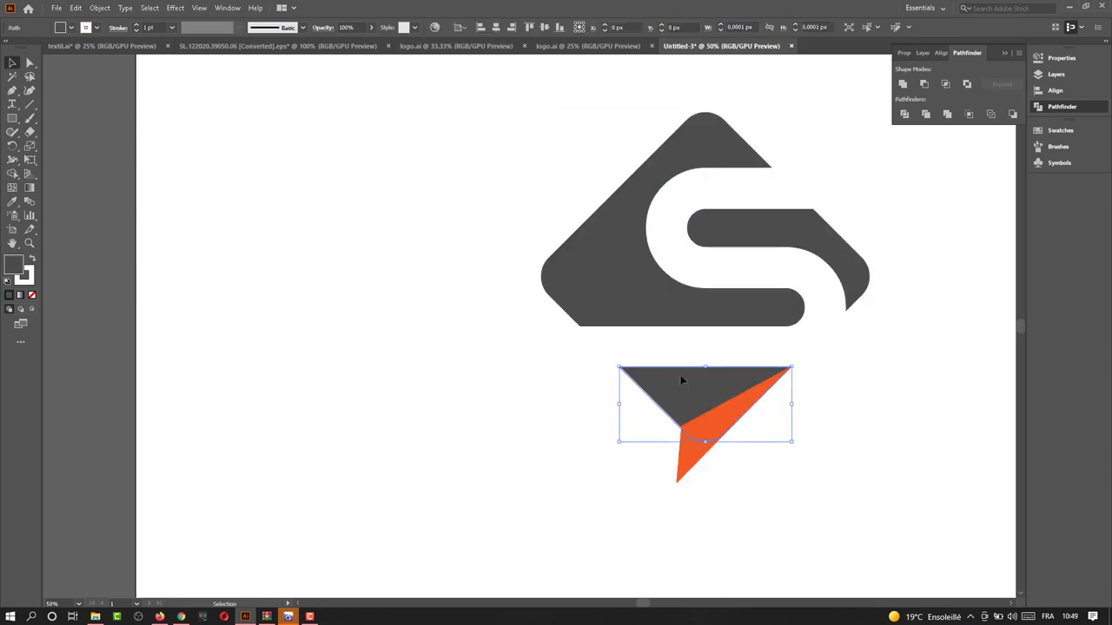
left_click(73, 27)
left_click(112, 47)
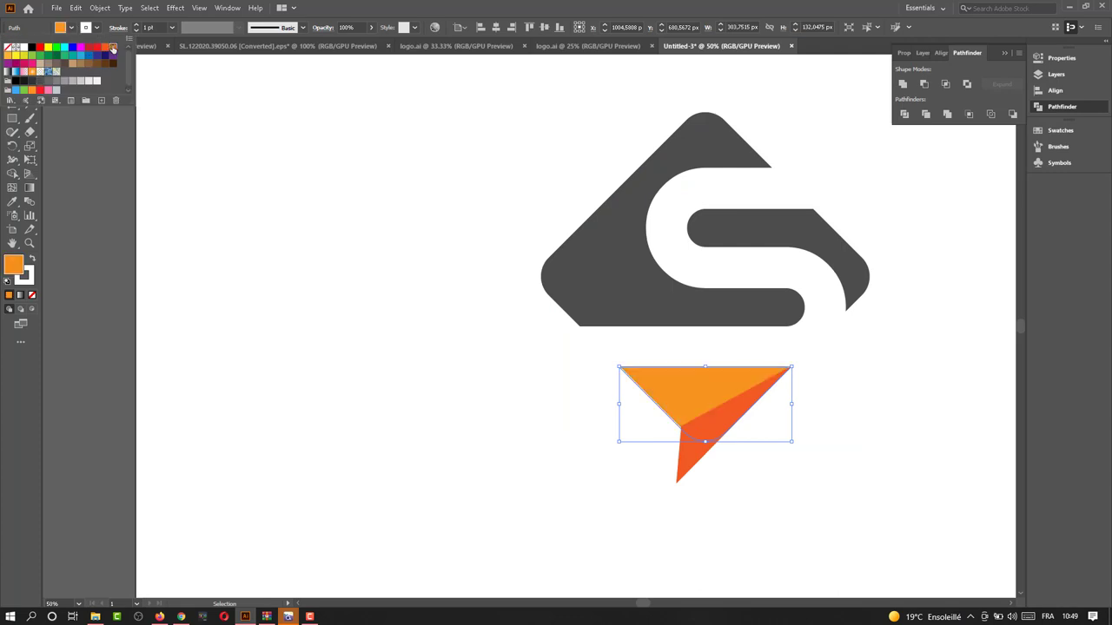
left_click(287, 267)
scroll(287, 267, "down", 1)
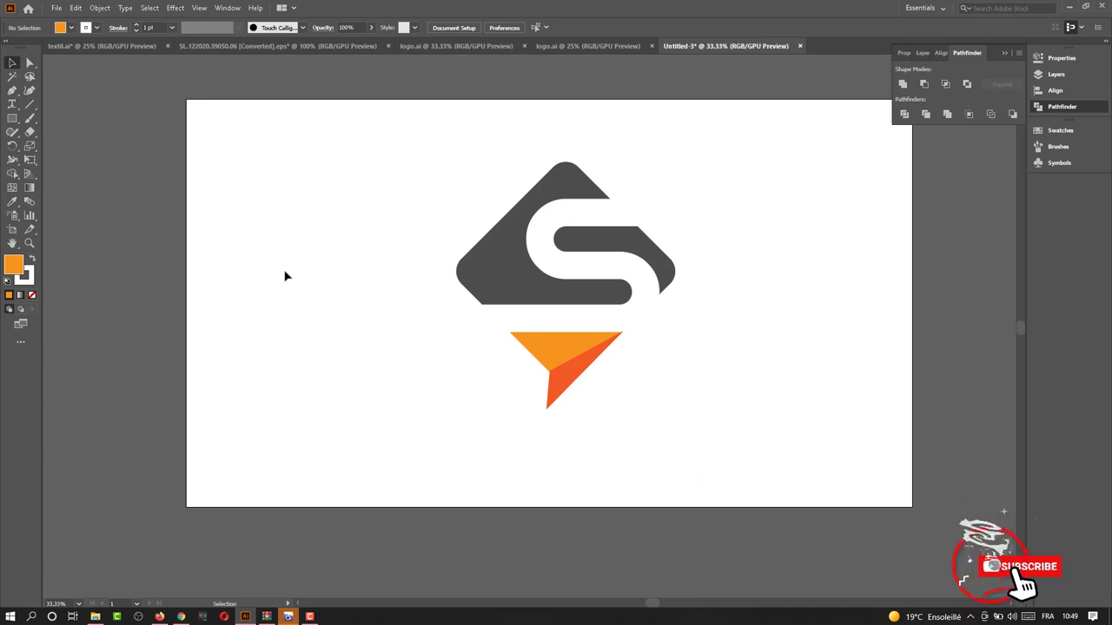
Step: Shorten the orange-red triangle from the bottom and nudge it down and right
left_click(567, 355)
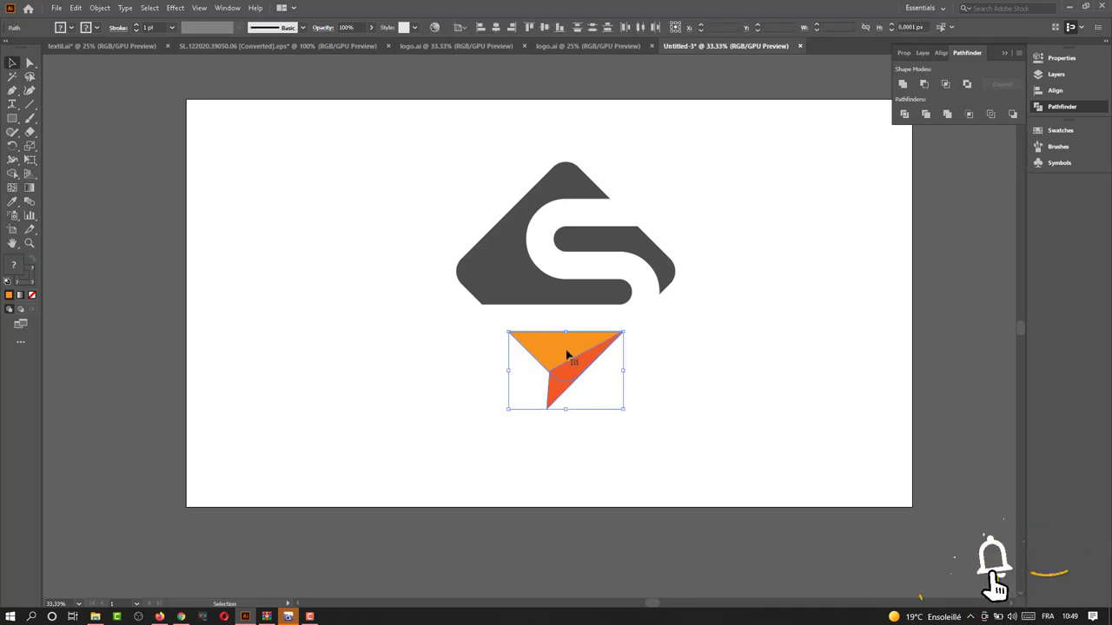
left_click(564, 397)
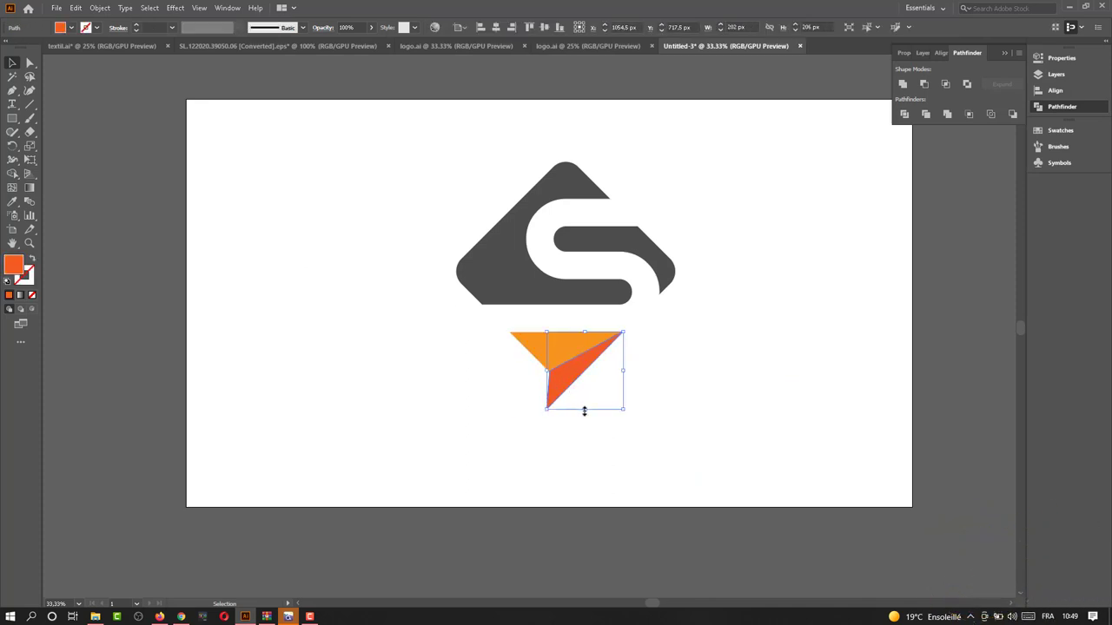
left_click_drag(584, 411, 574, 397)
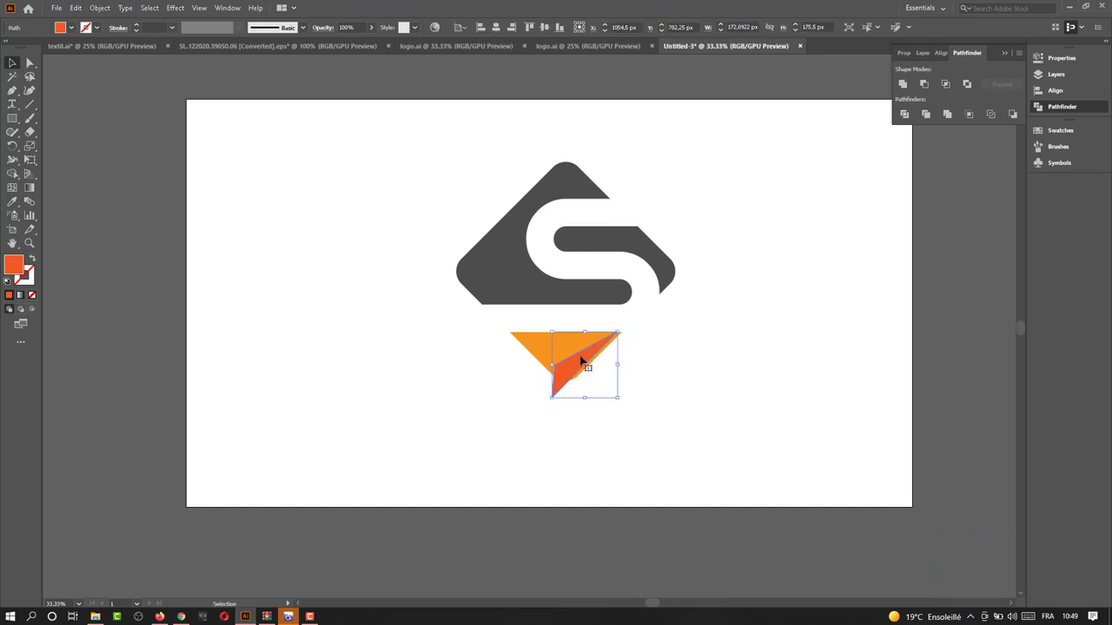
key("Down")
key("Right")
key("Right")
key("Right")
key("Right")
key("Right")
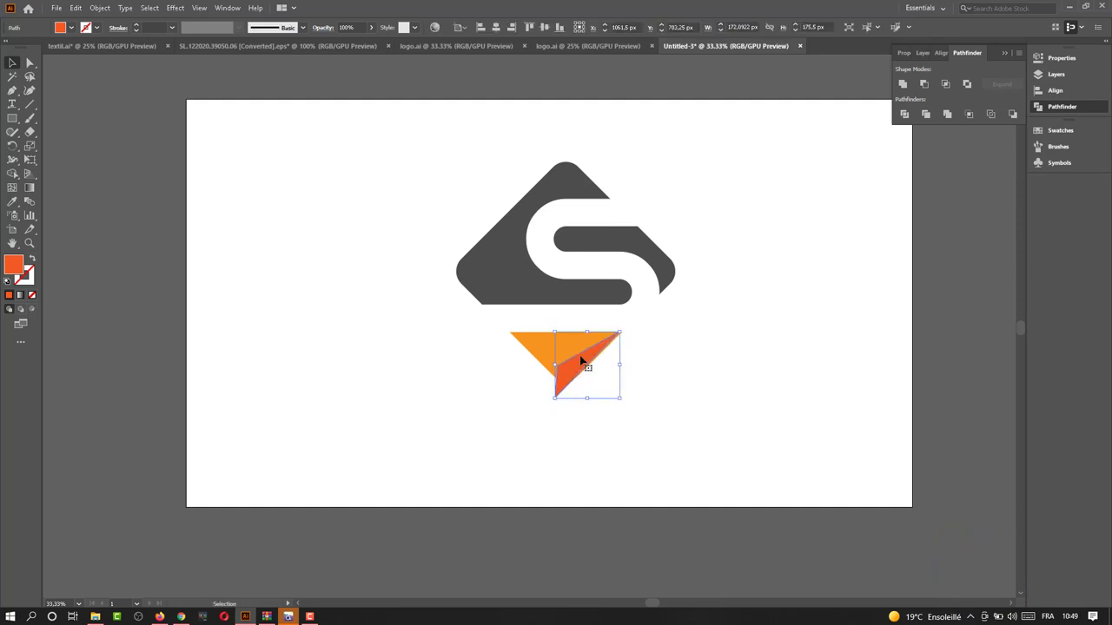
key("Right")
key("Right")
Step: Widen the orange-red triangle toward the left so it fits the lighter orange one
left_click(686, 356)
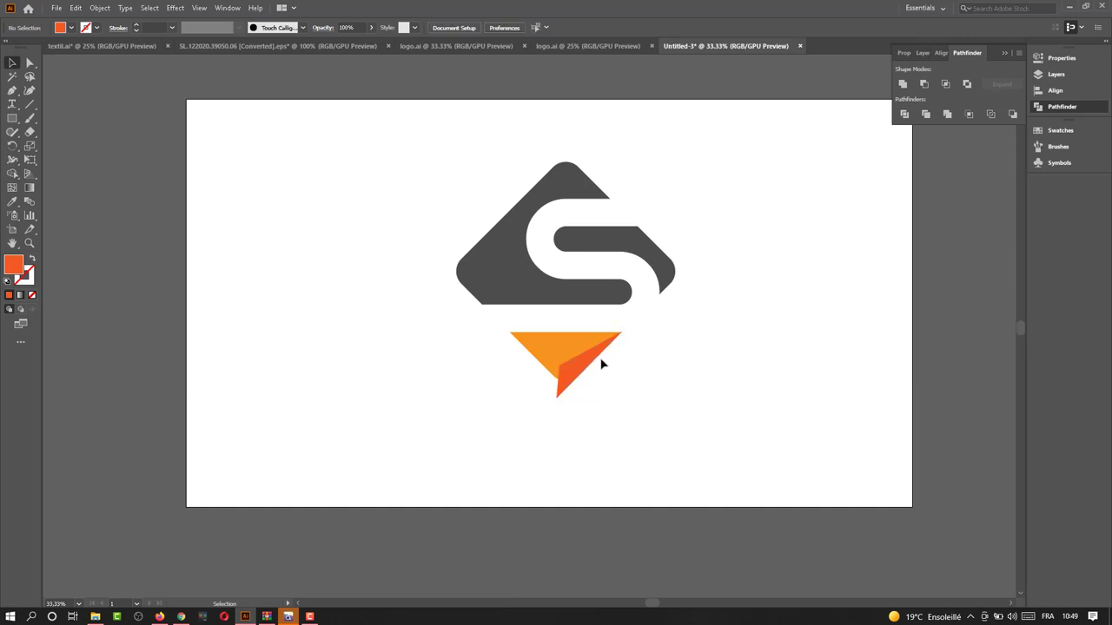
left_click(578, 369)
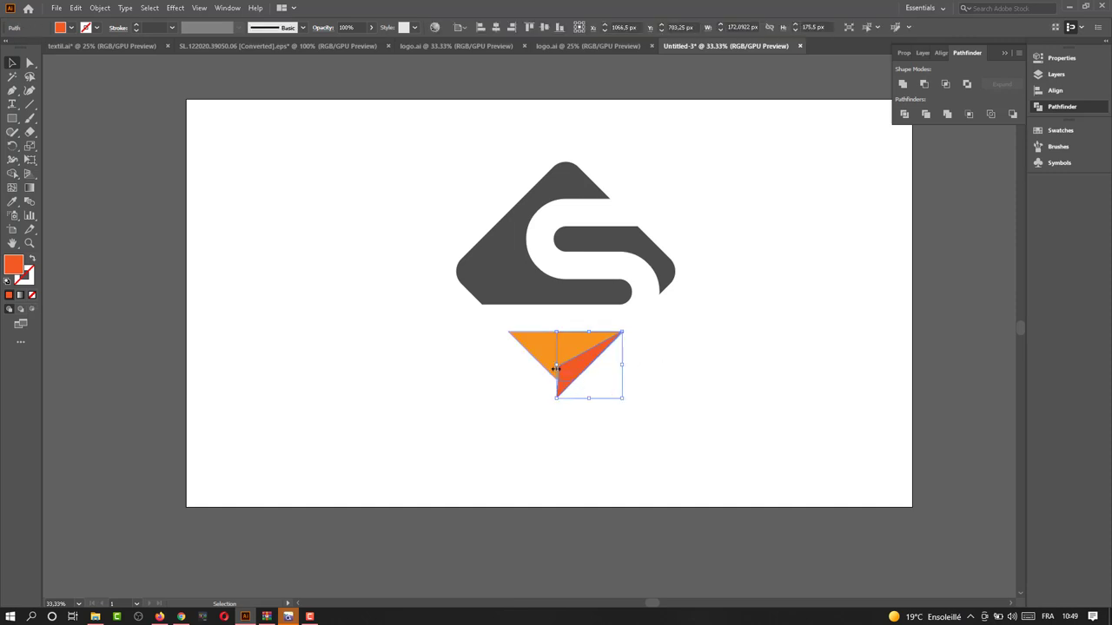
mouse_move(556, 367)
left_mouse_down()
mouse_move(545, 368)
mouse_move(591, 364)
left_mouse_up()
Step: Scale the whole logo, rounded square and both triangles, down to a smaller size
left_click(666, 375)
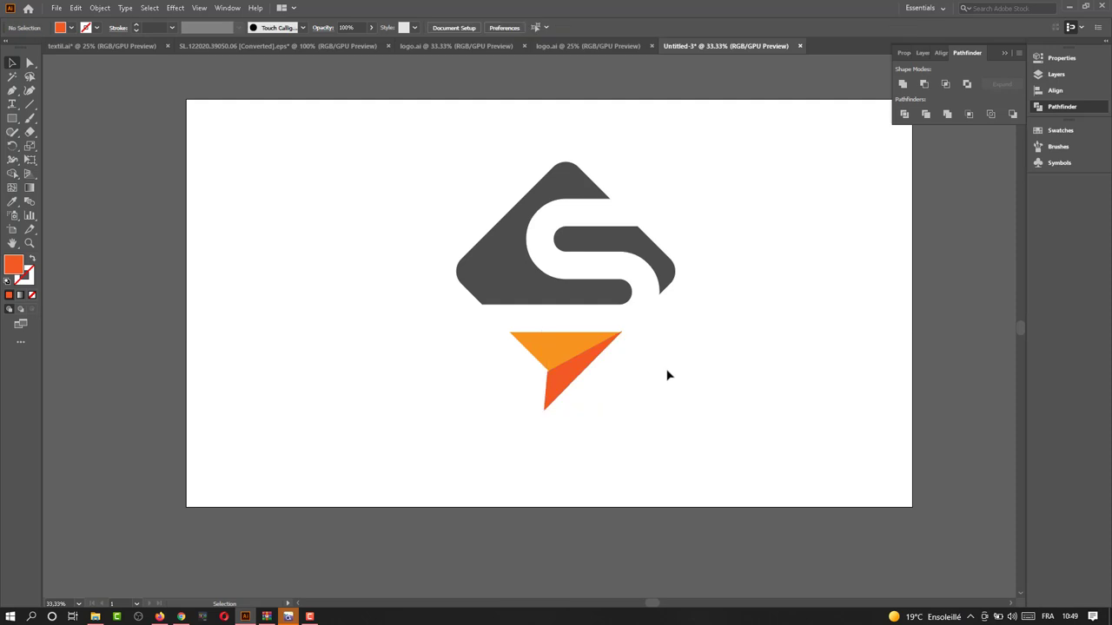
scroll(646, 388, "down", 1, "alt")
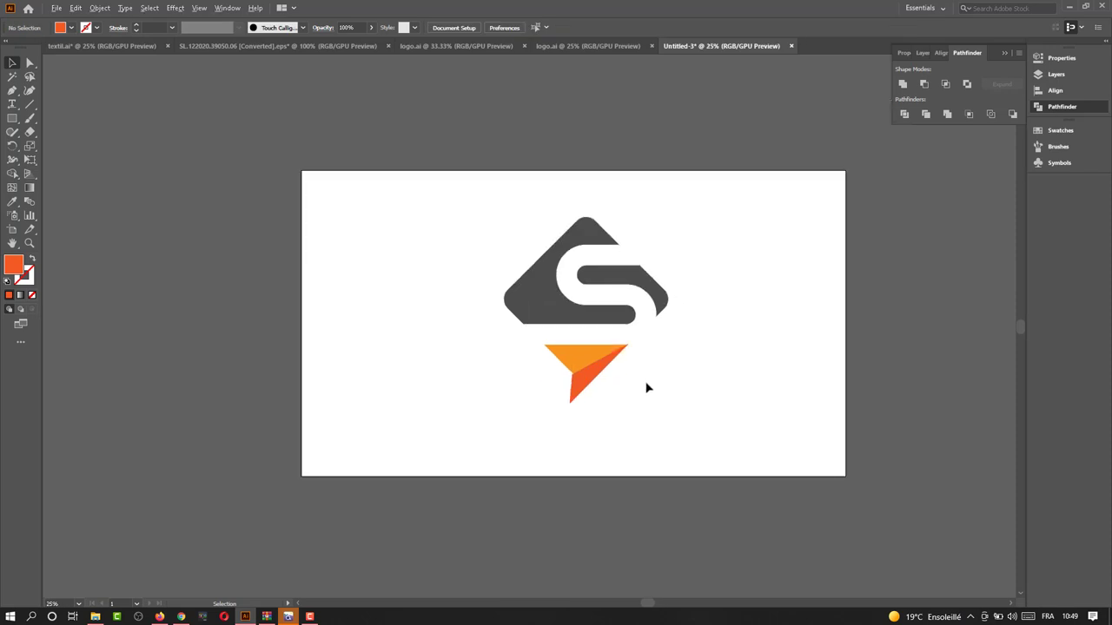
left_click_drag(668, 428, 504, 217)
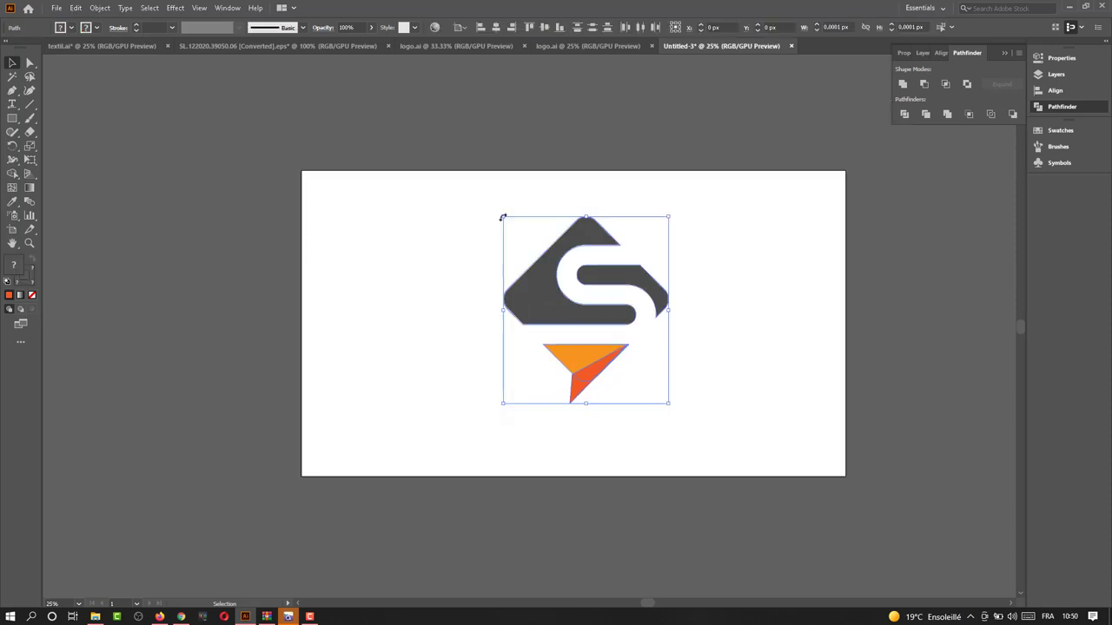
left_click_drag(669, 399, 641, 376)
left_click(681, 401)
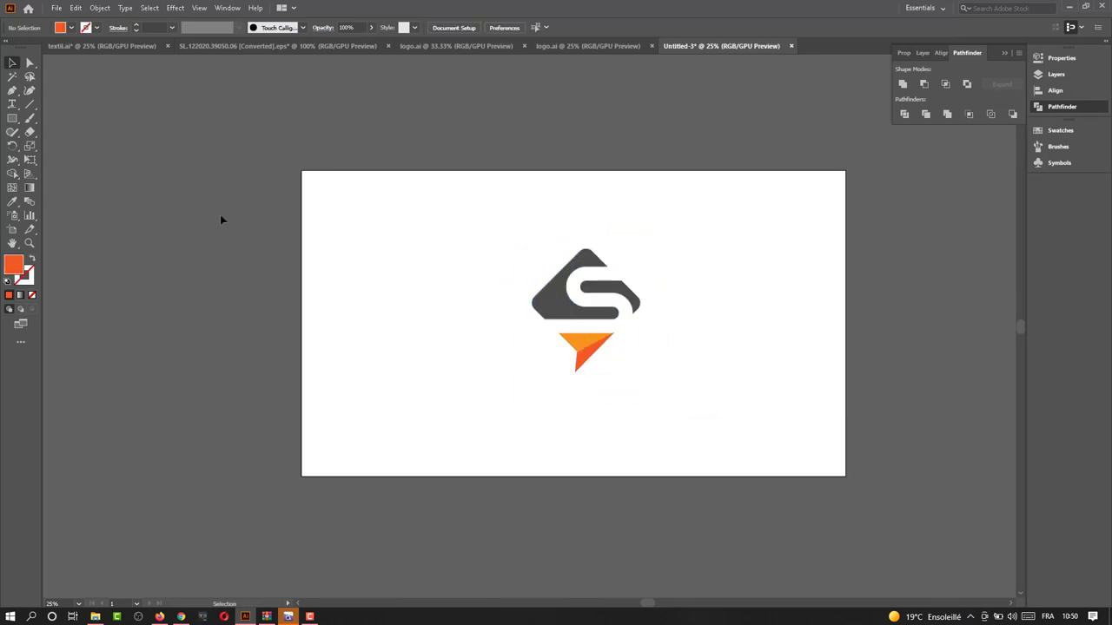
left_click(12, 103)
Step: Add the 'service de transport' text, enlarge it and place it under the paper plane
left_click(549, 400)
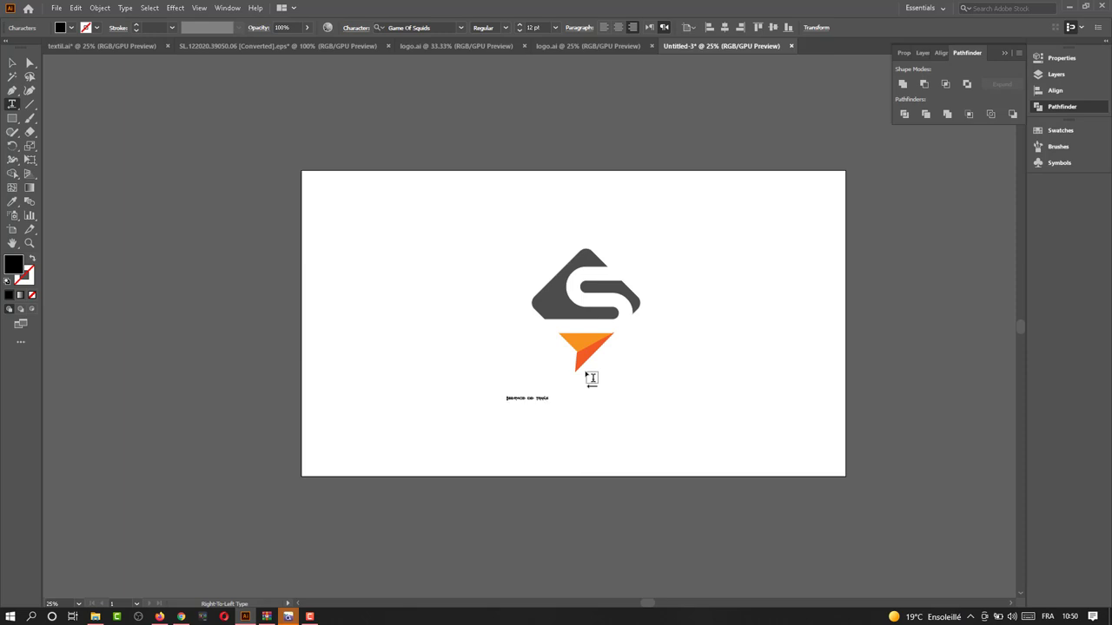
type("esor")
key("Escape")
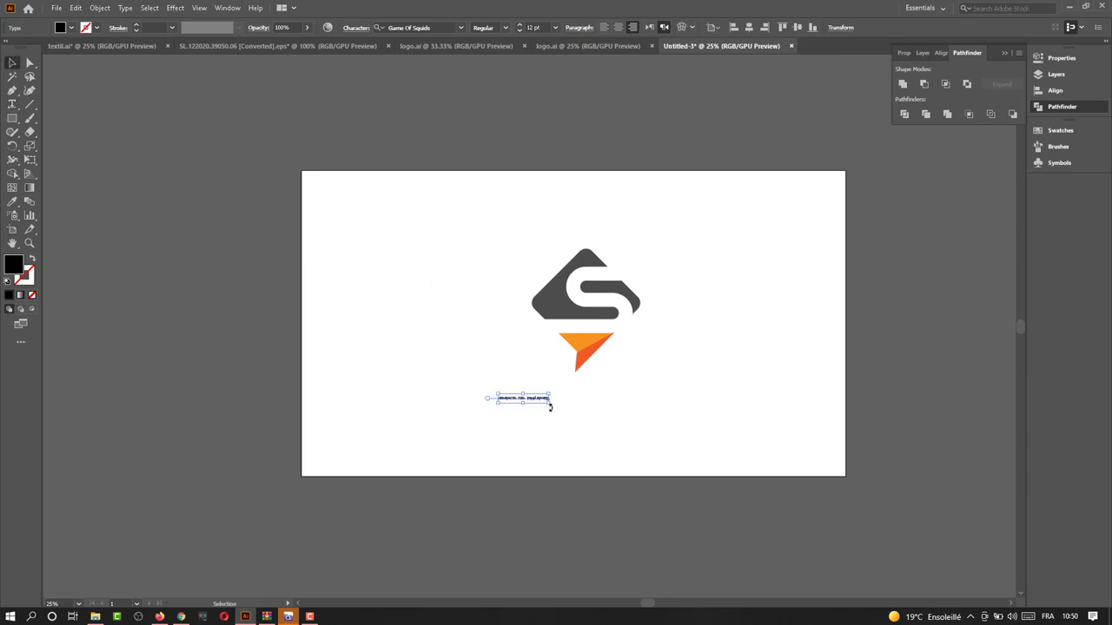
left_click_drag(550, 406, 620, 449)
left_click_drag(588, 408, 602, 396)
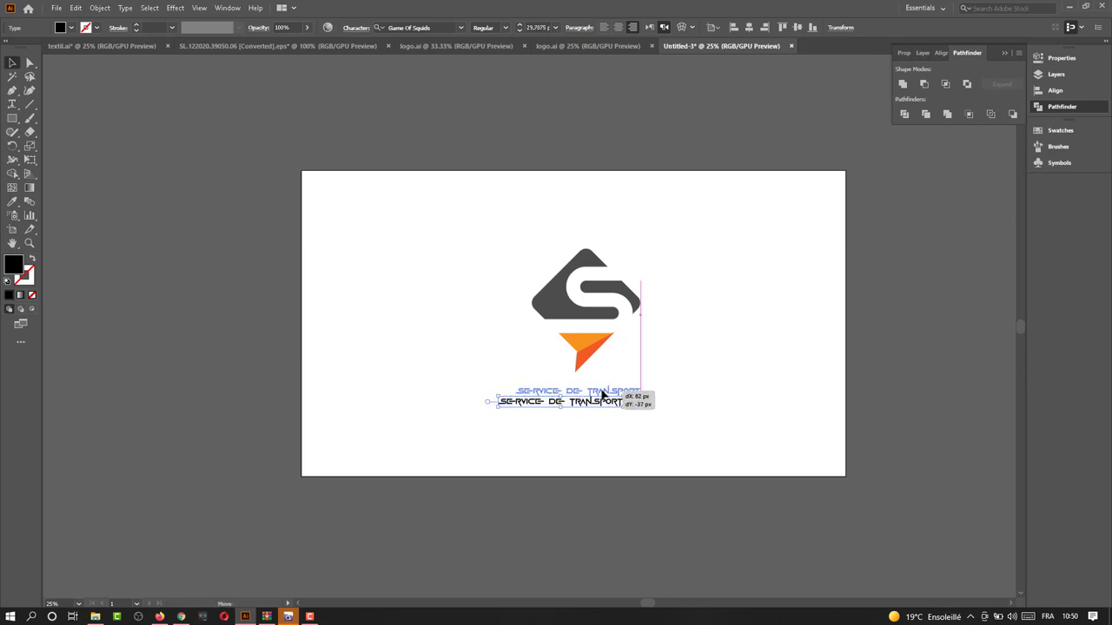
Step: Set the title's font to VIP Hakm Bold
left_click(419, 29)
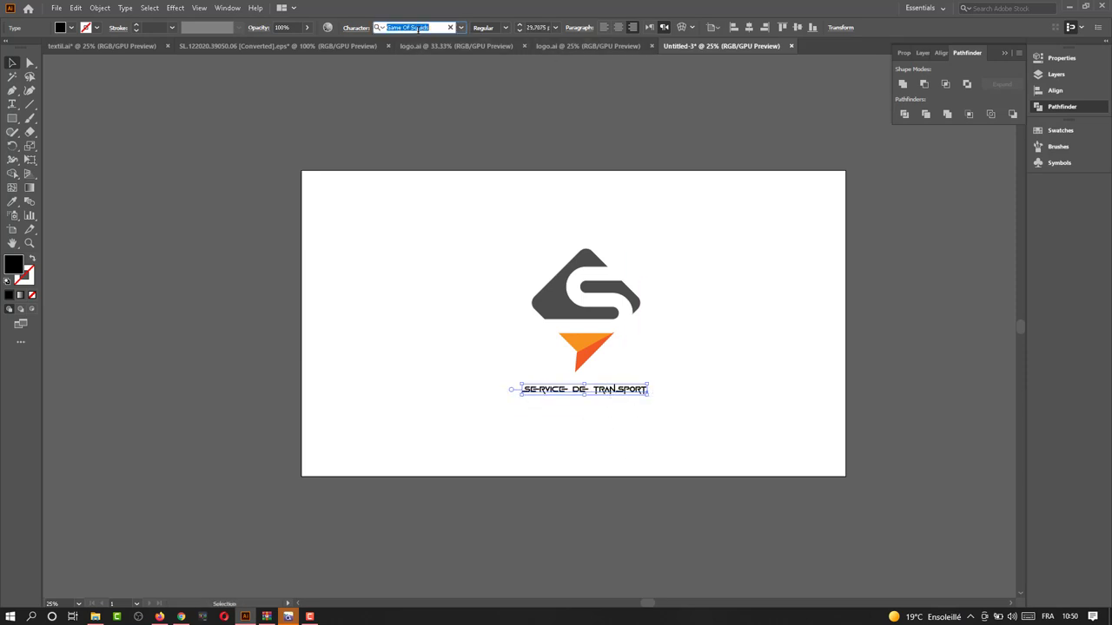
type("vip")
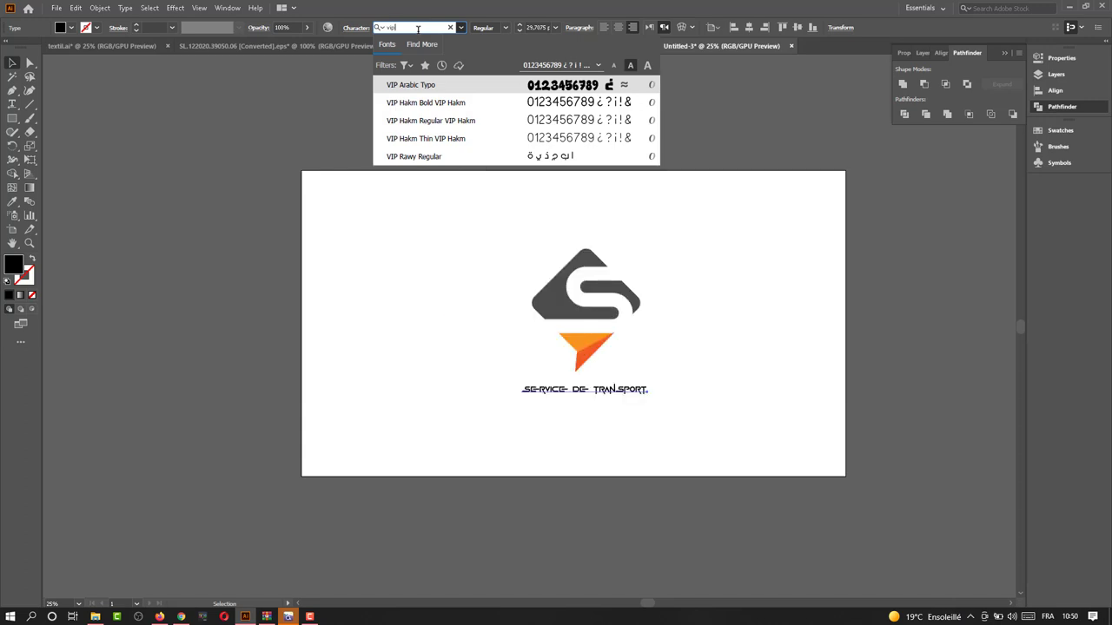
left_click(487, 103)
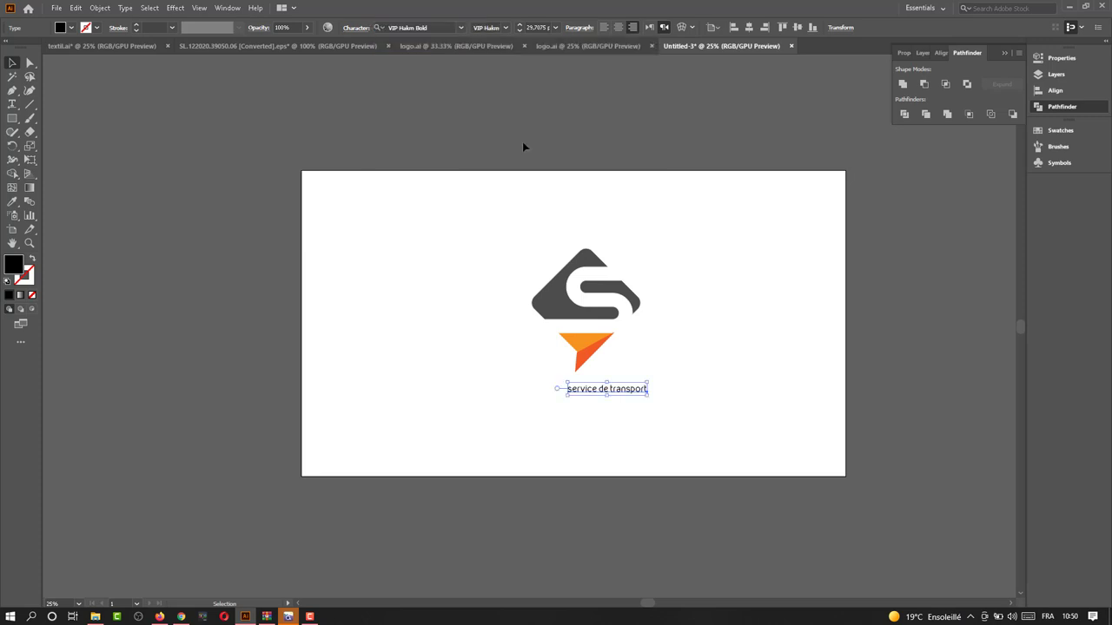
left_click(747, 322, "ctrl")
Step: Shift the title left, then undo to restore its earlier smaller size
mouse_move(615, 390)
left_mouse_down()
mouse_move(594, 393)
mouse_move(682, 415)
mouse_move(657, 390)
left_mouse_up()
left_click(686, 417)
scroll(648, 410, "up", 1)
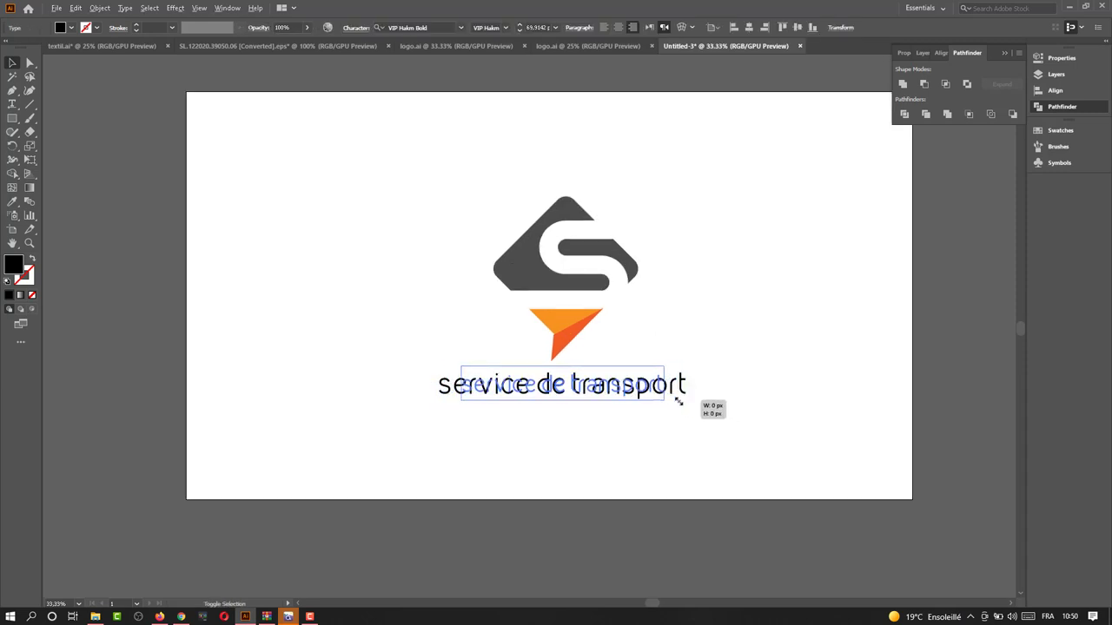
key("ctrl+z")
key("ctrl+z")
key("ctrl+z")
Step: Duplicate the 'service de transport' title directly beneath the original
left_click(640, 385)
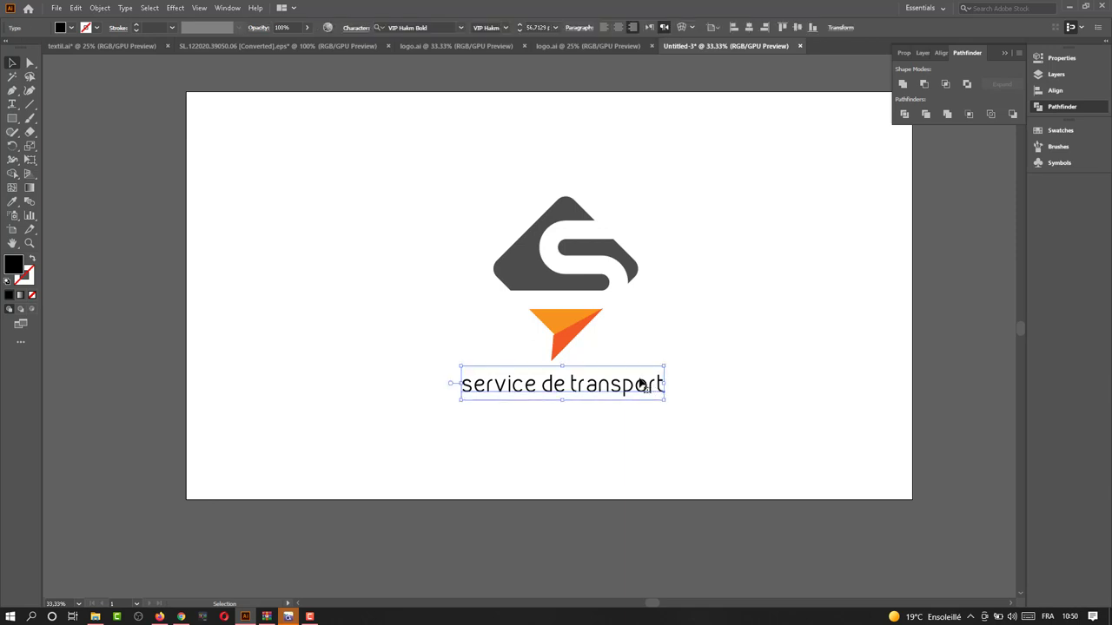
left_click(575, 404)
left_click(579, 408)
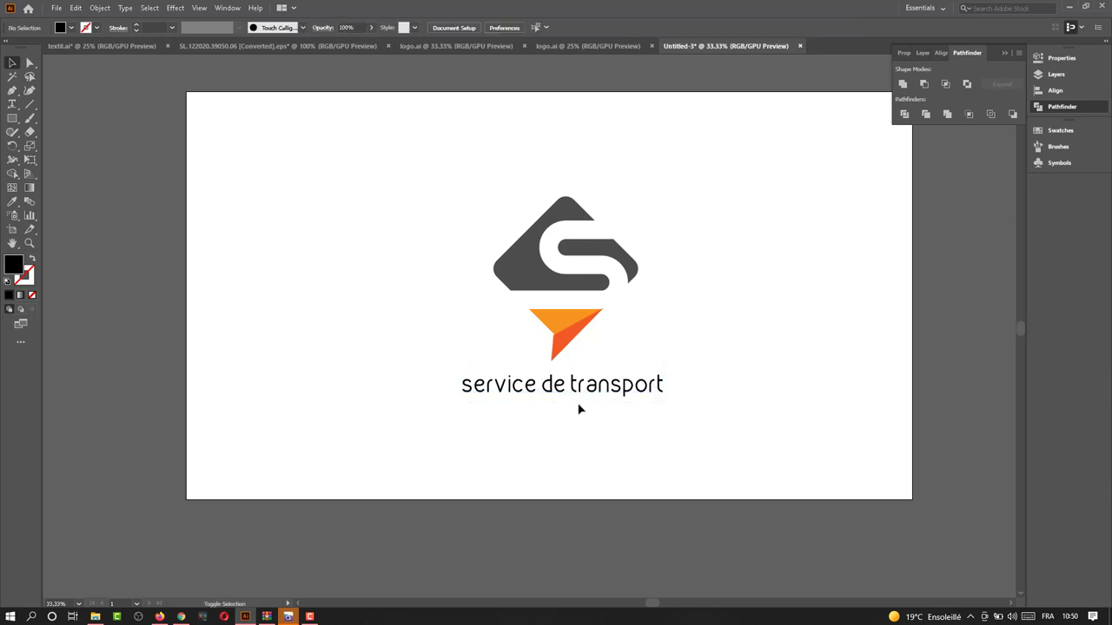
left_click_drag(580, 397, 579, 416)
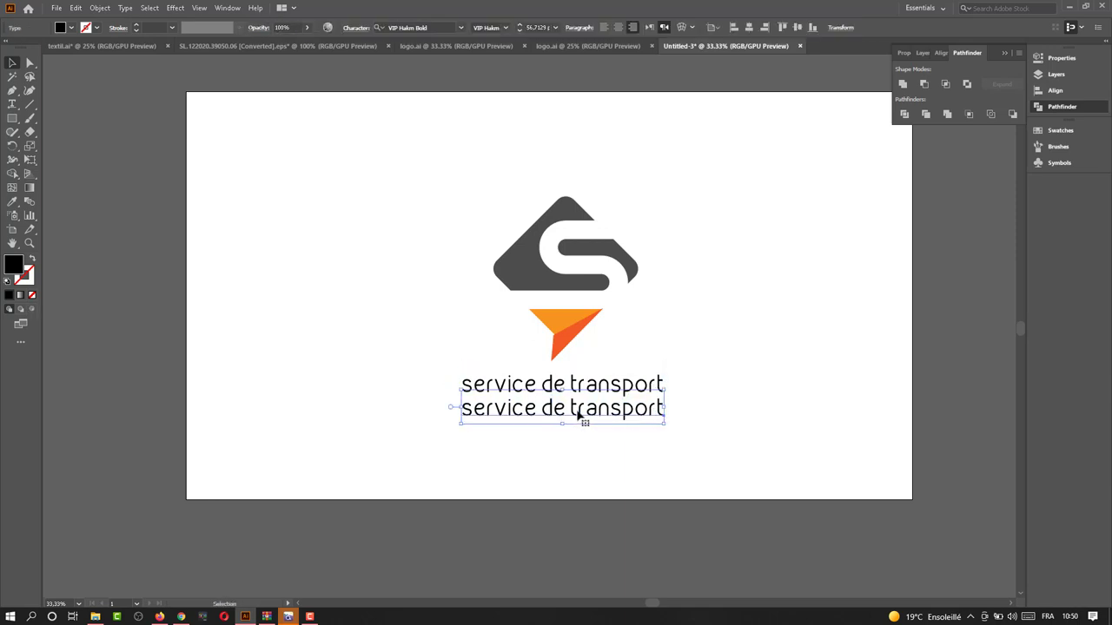
Step: Retype the copy as 'SERVICE DE TRANSPORT COLLECTIF' and sample the triangle's orange with the Eyedropper
triple_click(577, 411)
type("SER")
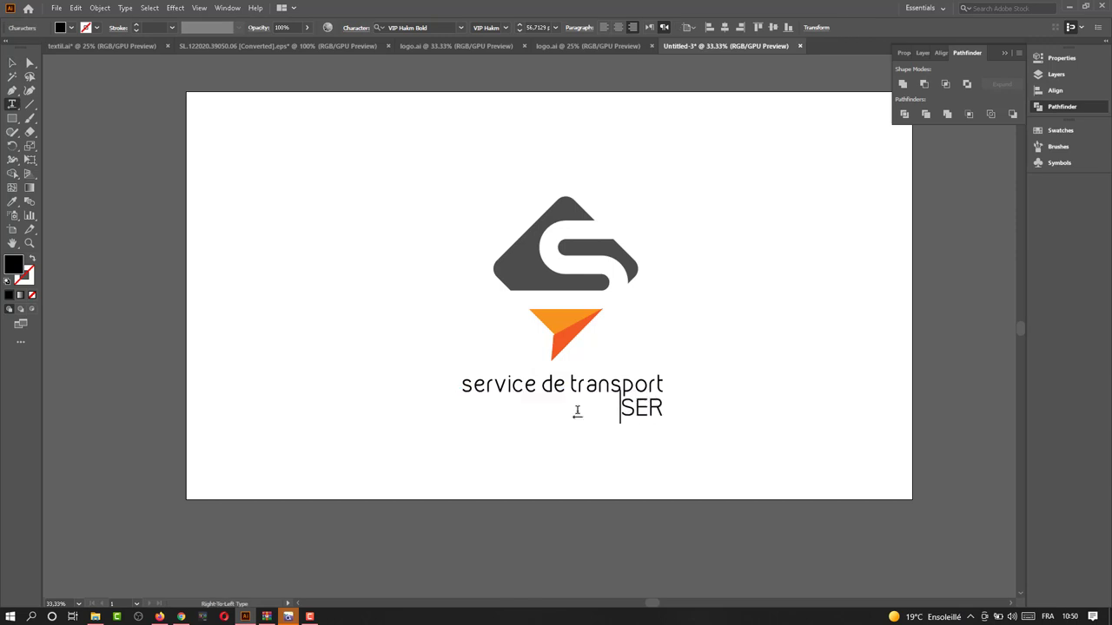
type("VICE")
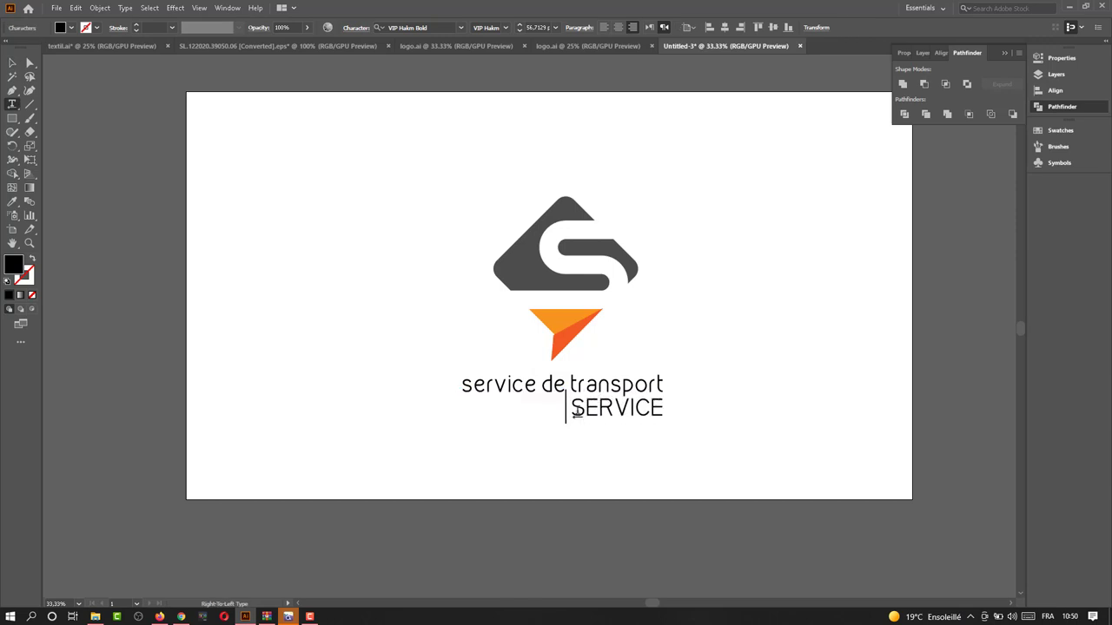
type(" DE TRAN")
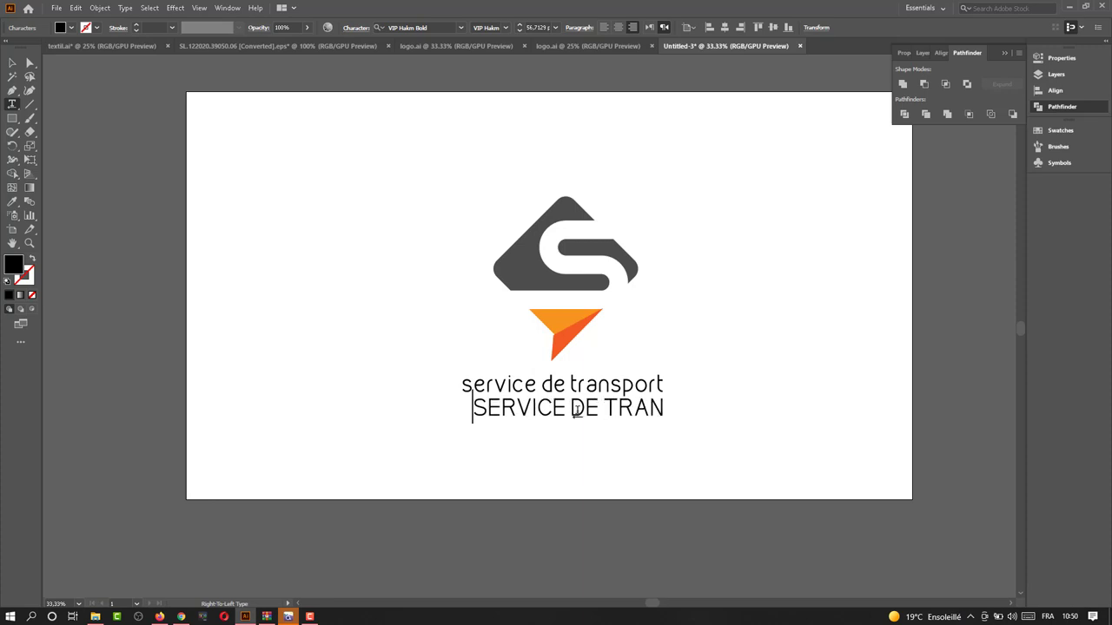
type("SPOR")
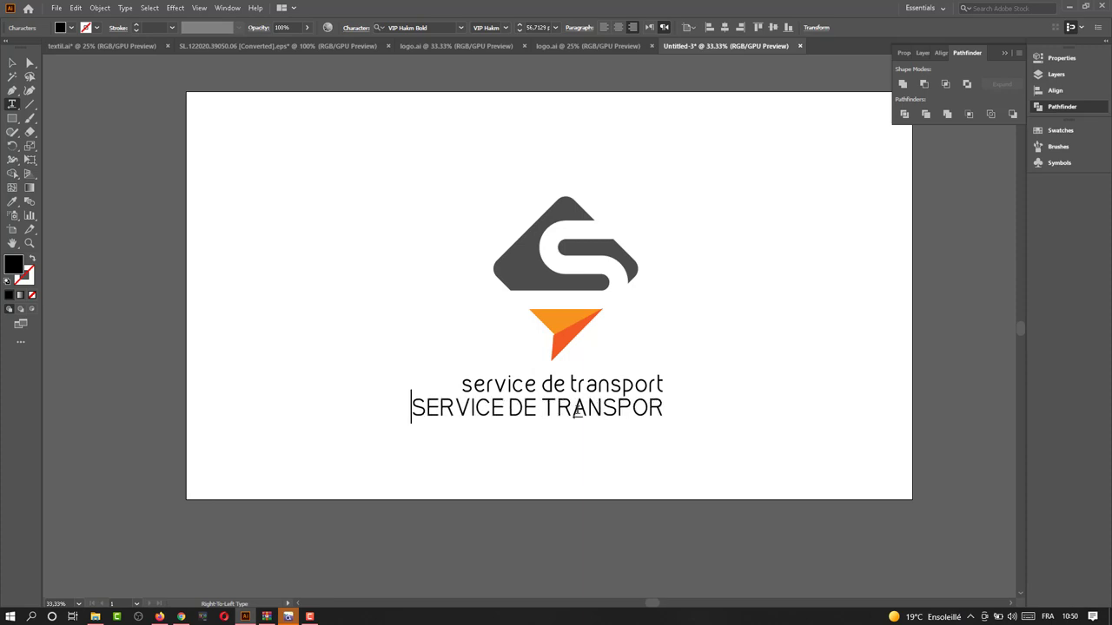
type("T COLLEC")
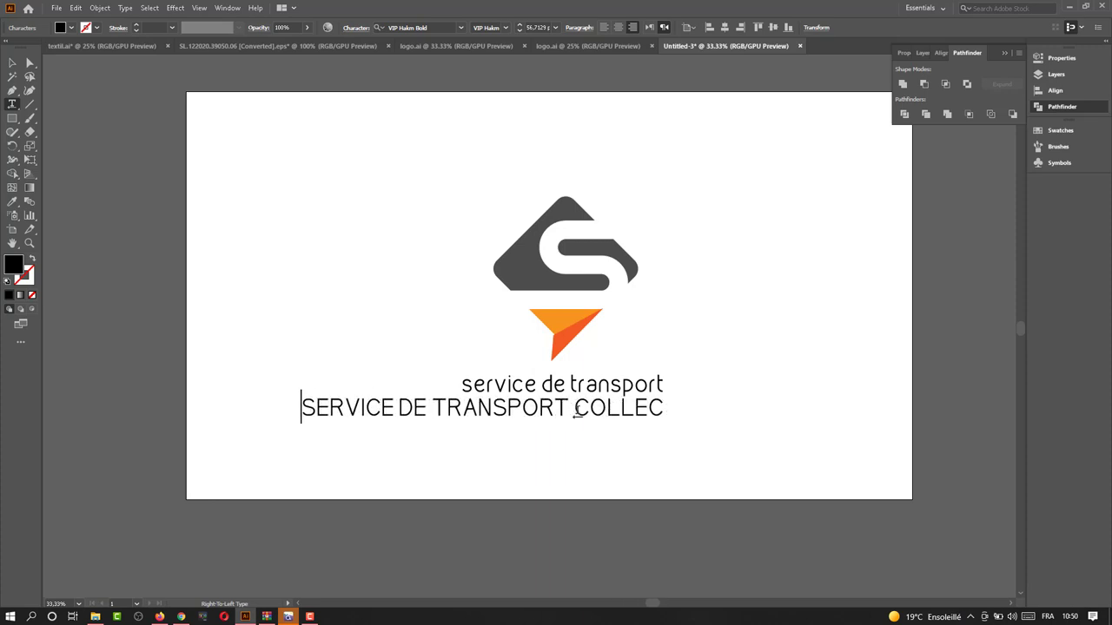
type("TI")
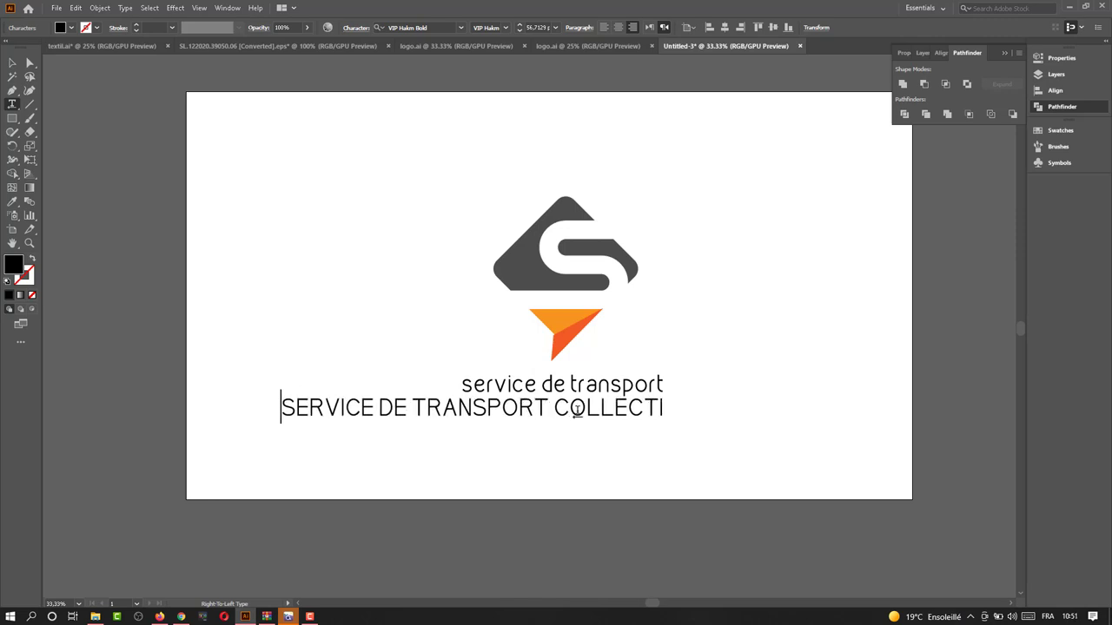
type("F")
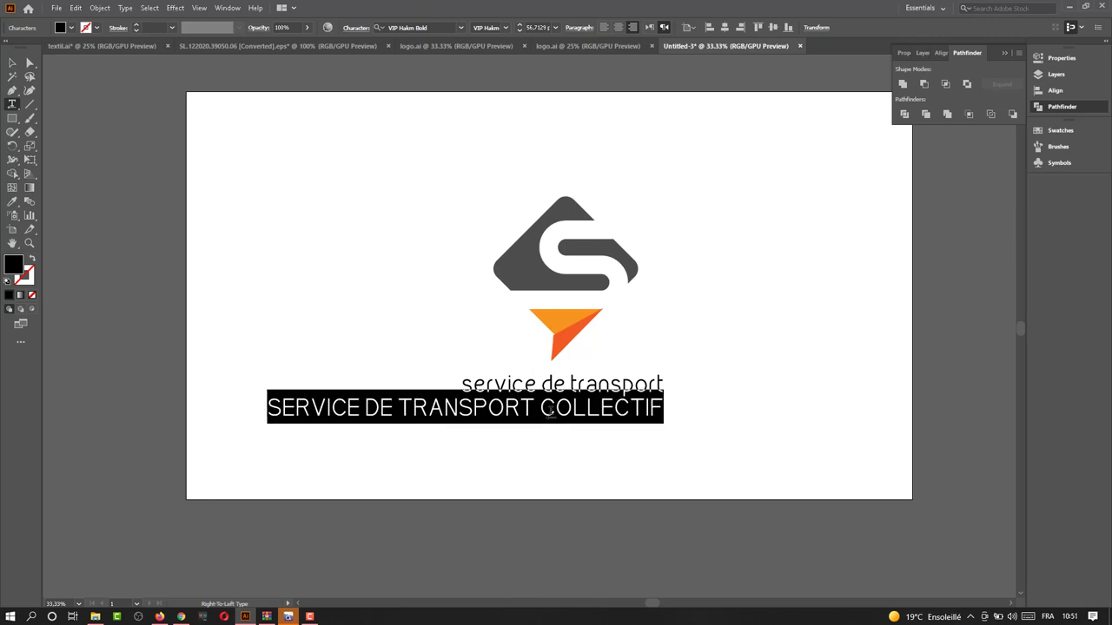
key("ctrl+a")
left_click(13, 202)
left_click(560, 334)
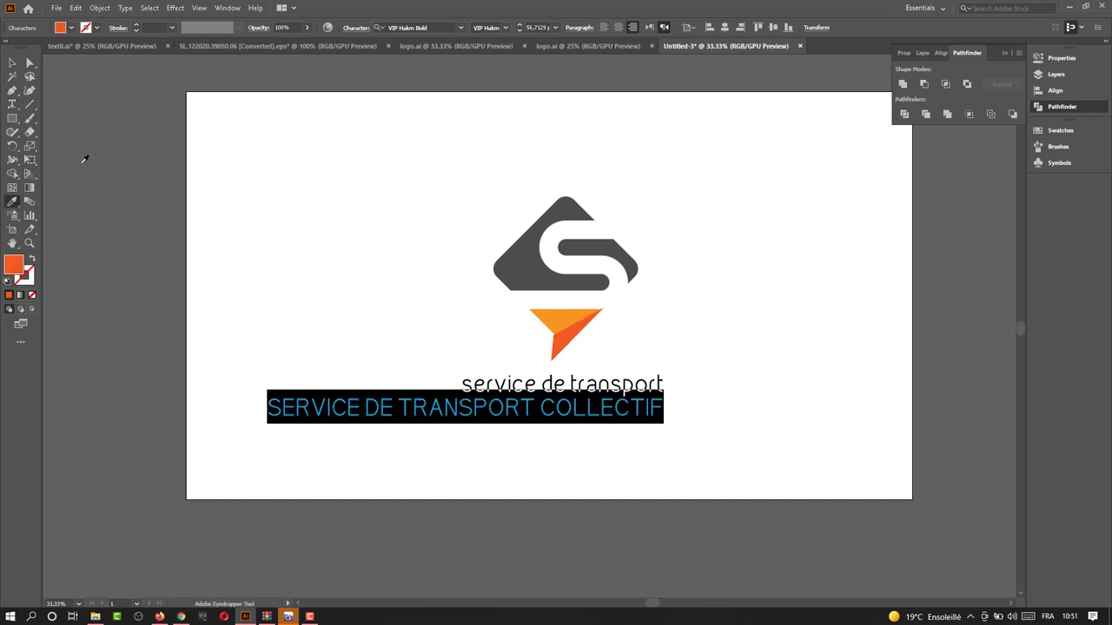
left_click(12, 63)
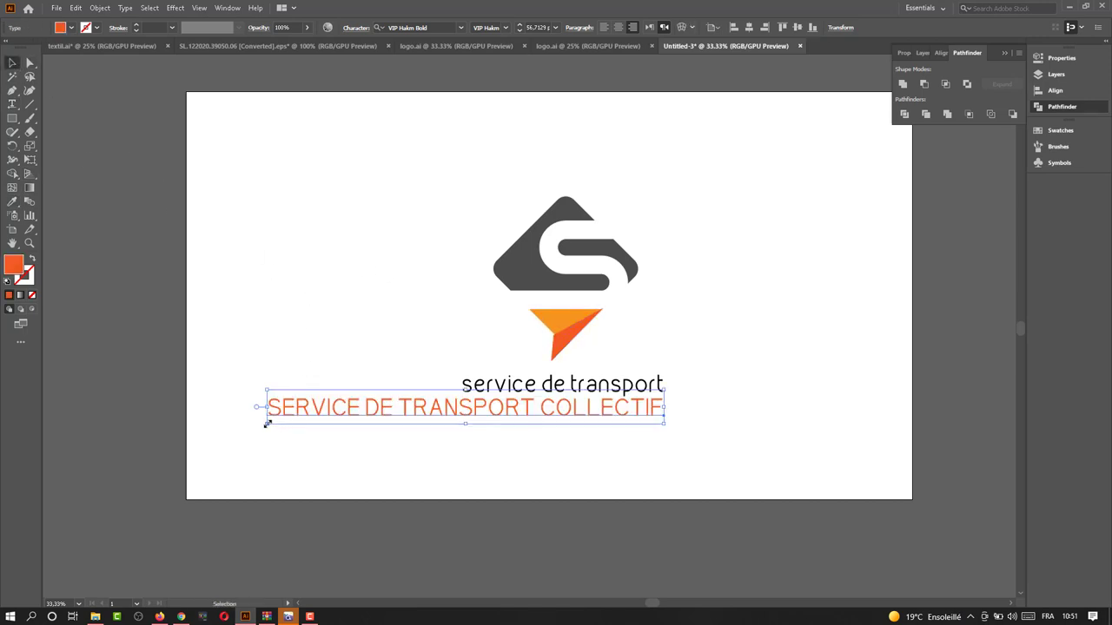
Step: Shrink the orange tagline to the title's width and nudge it up under the title
left_click_drag(266, 424, 509, 411)
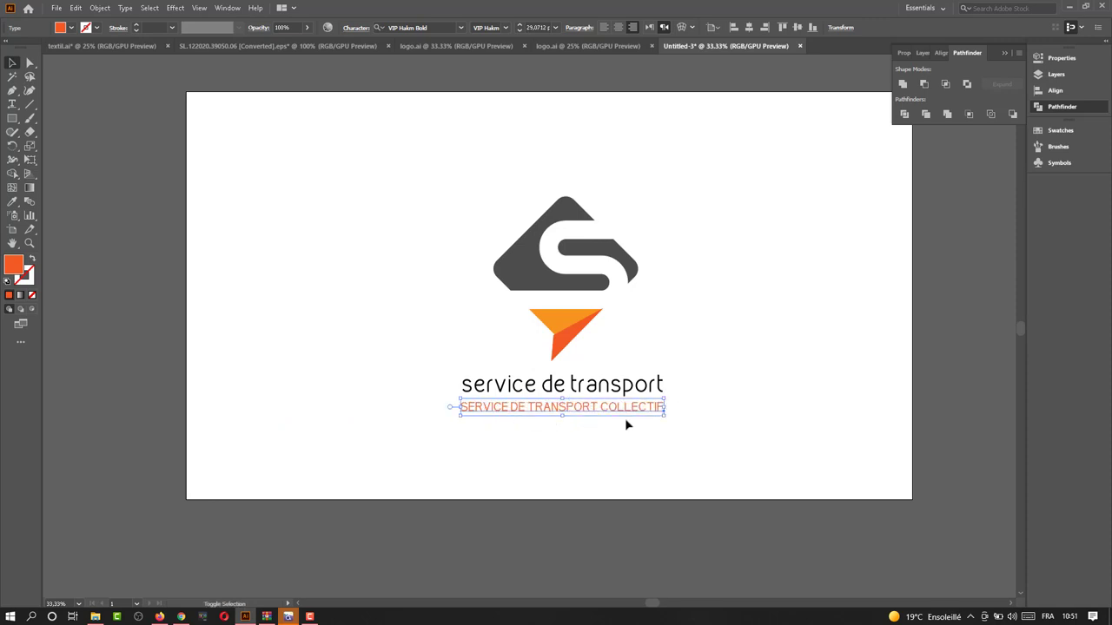
mouse_move(667, 418)
left_mouse_down()
mouse_move(652, 418)
mouse_move(643, 440)
left_mouse_up()
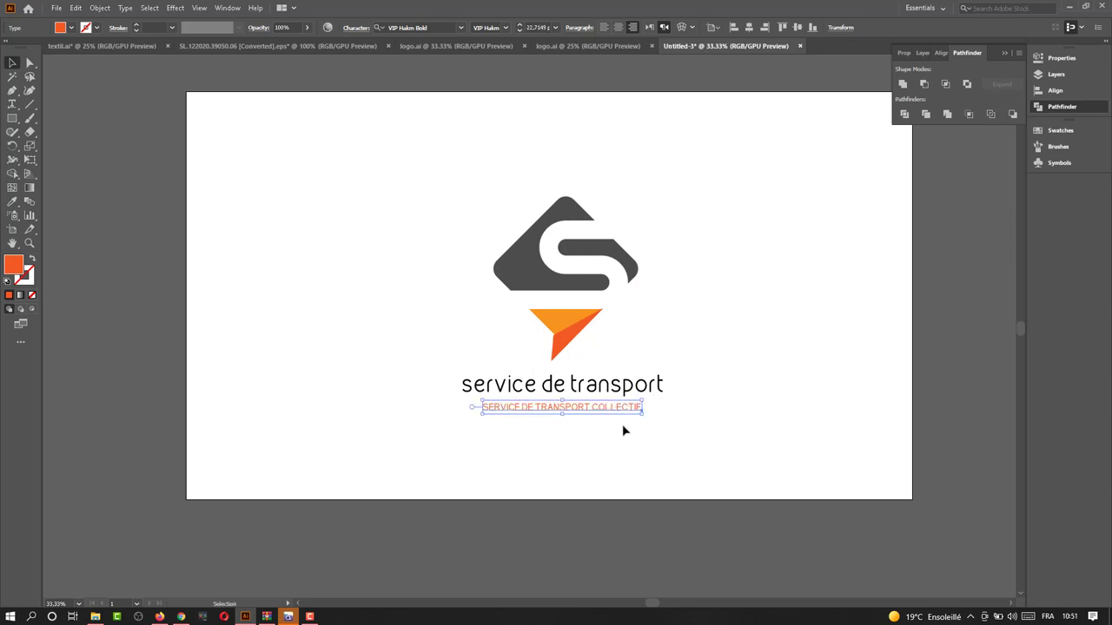
key("Up")
key("Up")
key("Up")
key("Up")
key("Up")
key("Up")
key("Up")
key("Up")
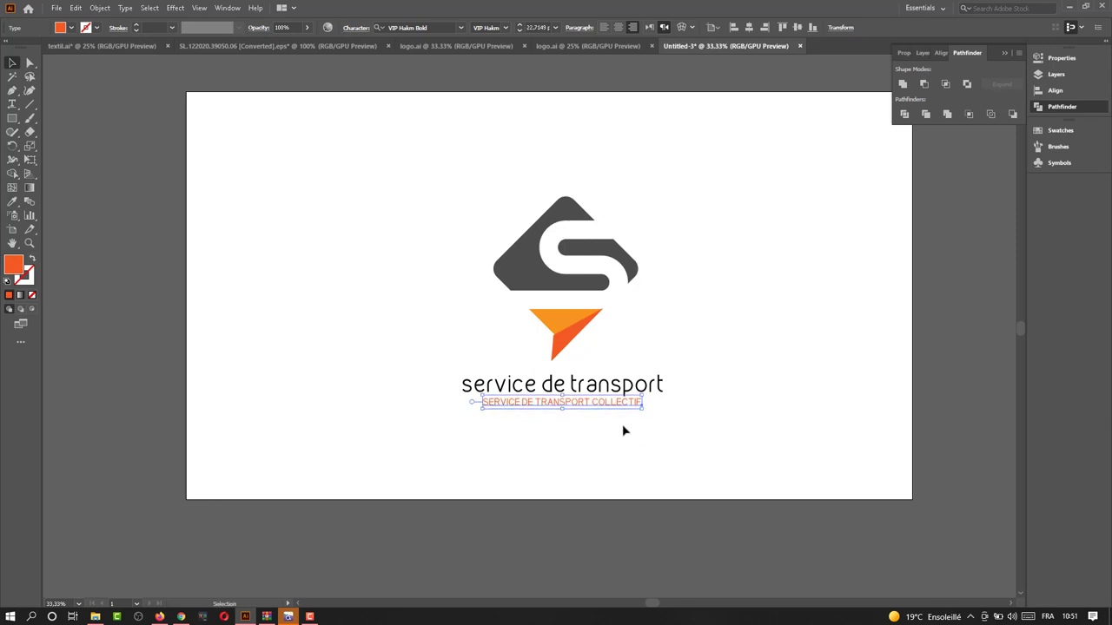
Step: Set the tagline's font to VIP Hakm Thin
left_click(461, 27)
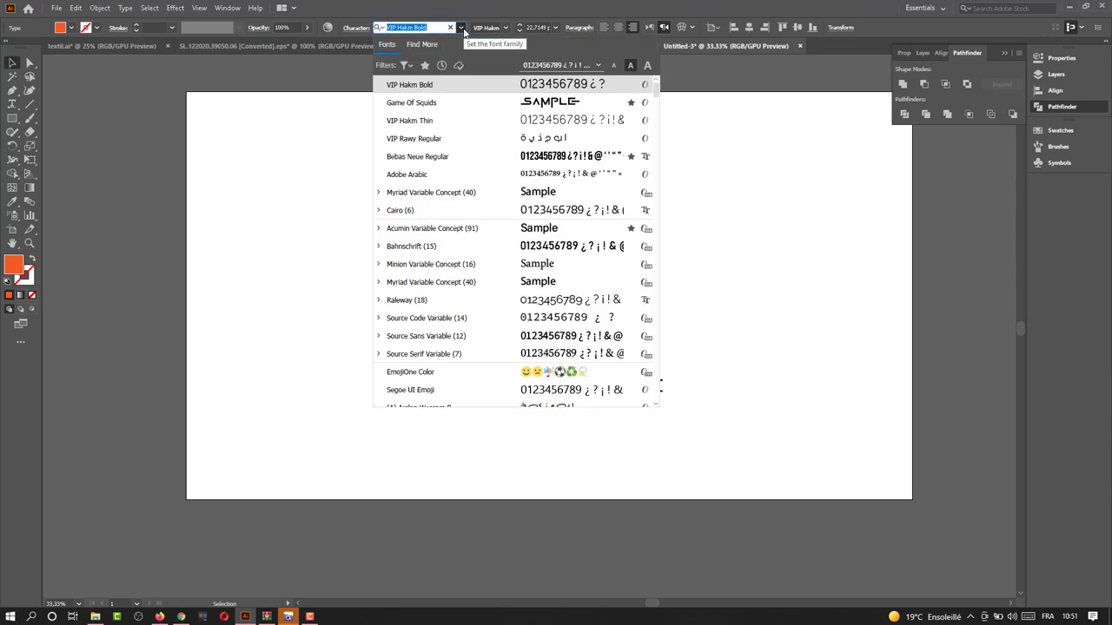
type("vip")
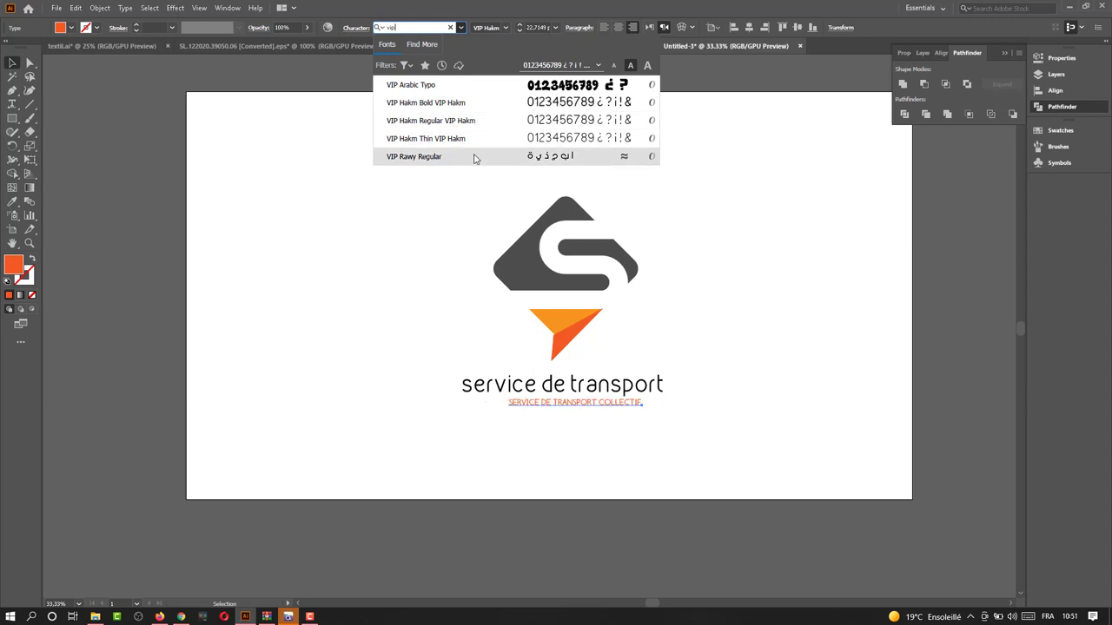
left_click(472, 139)
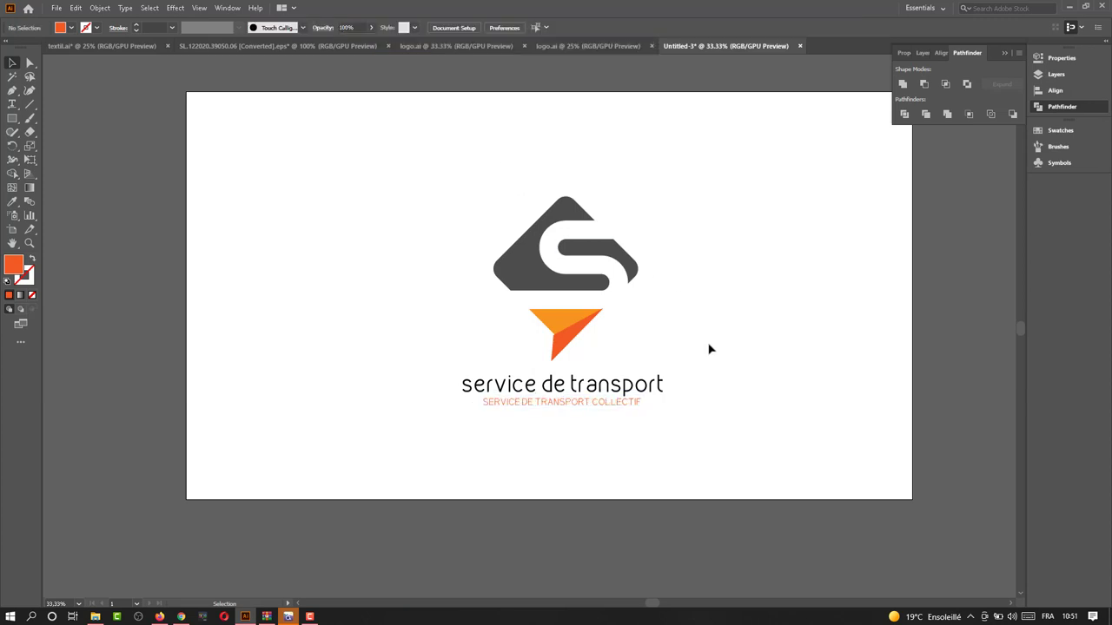
Step: Nudge the tagline up, then move mark, title and tagline together slightly up-left
left_click_drag(620, 405, 618, 403)
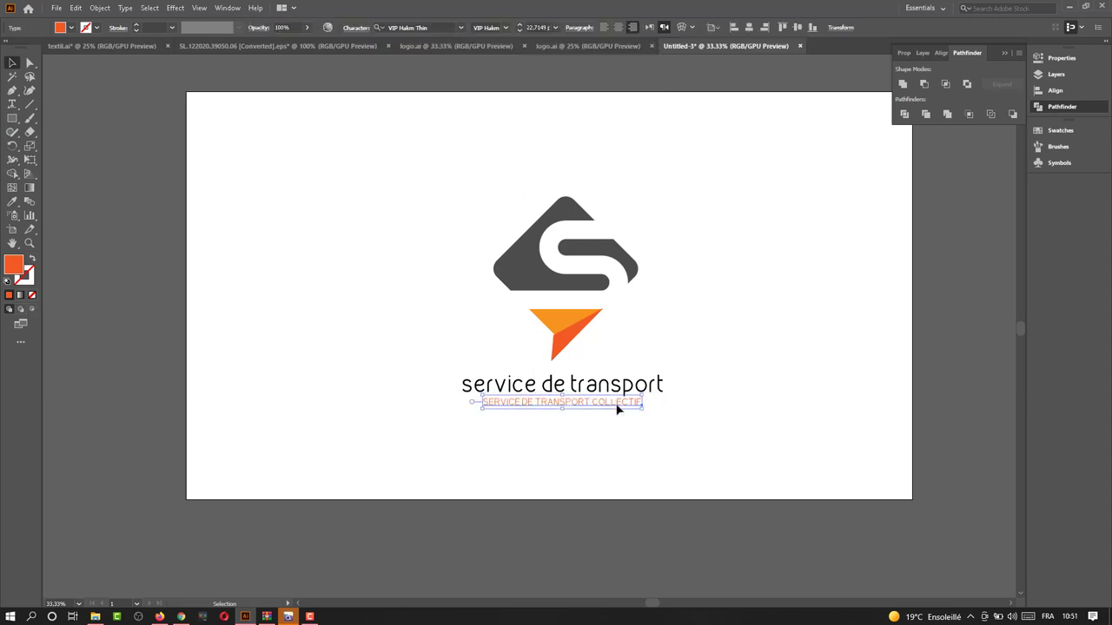
left_click(680, 426)
scroll(686, 426, "right", 1)
scroll(687, 427, "right", 1)
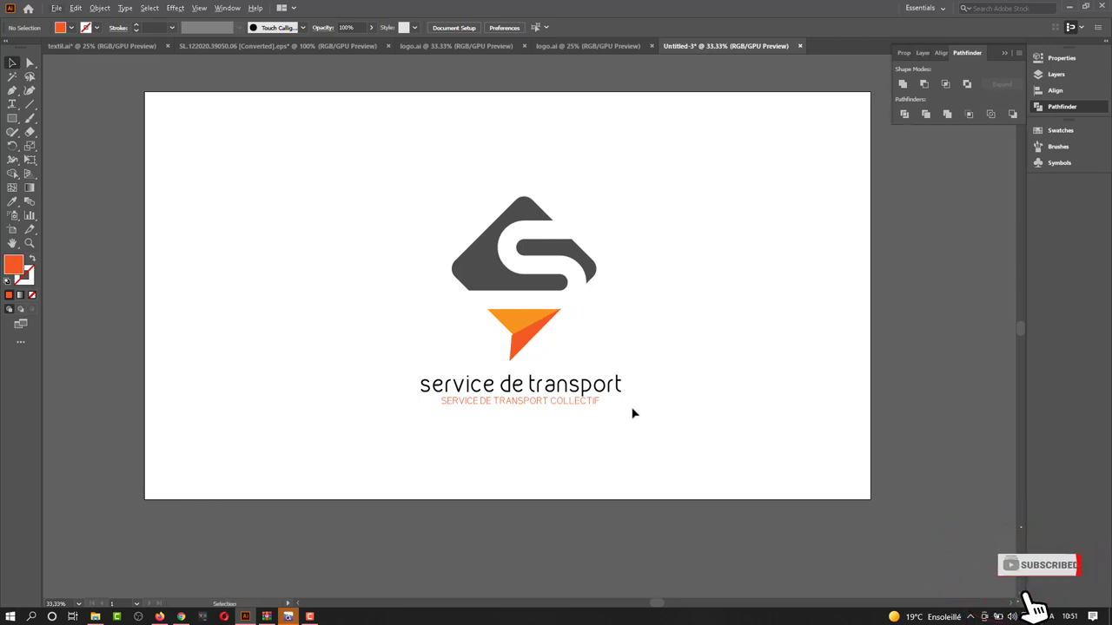
scroll(642, 423, "up", 1)
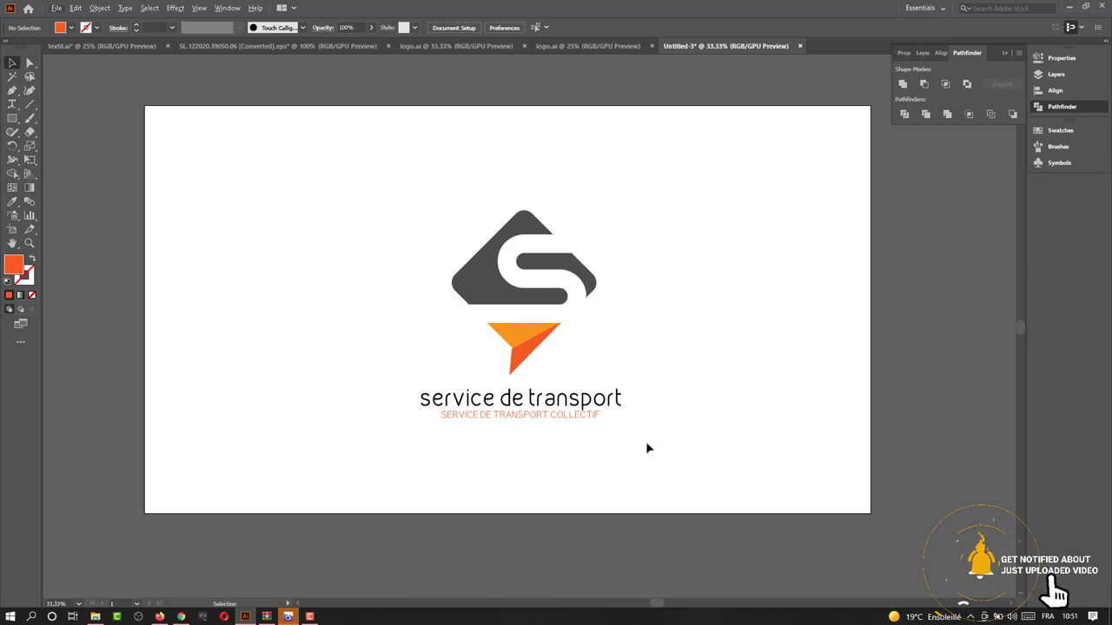
left_click_drag(648, 445, 408, 221)
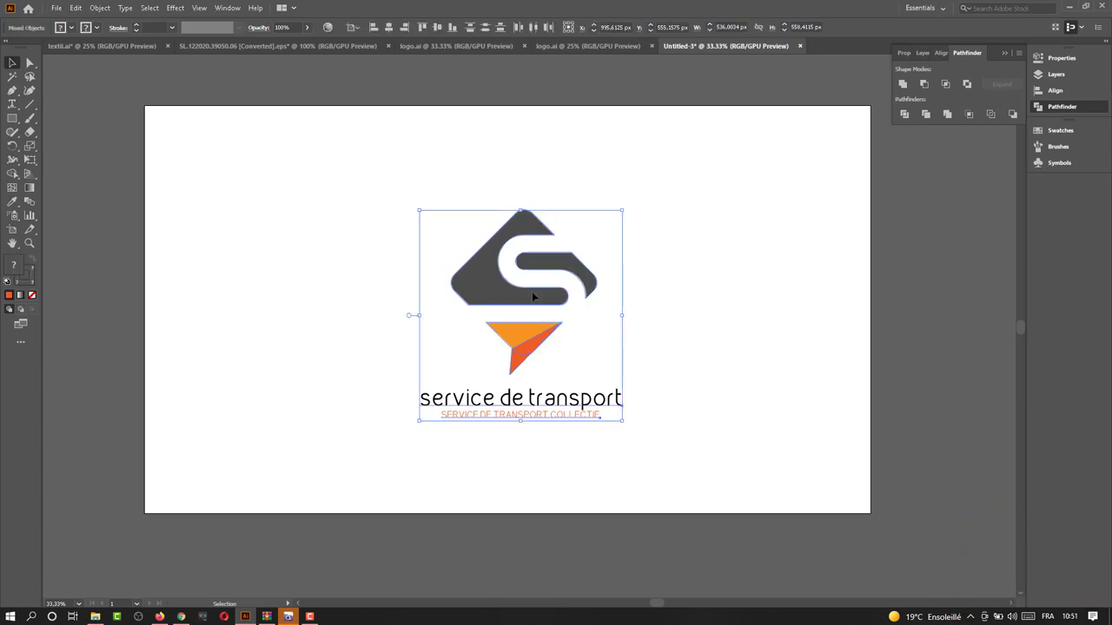
left_click_drag(540, 319, 528, 306)
left_click(684, 343)
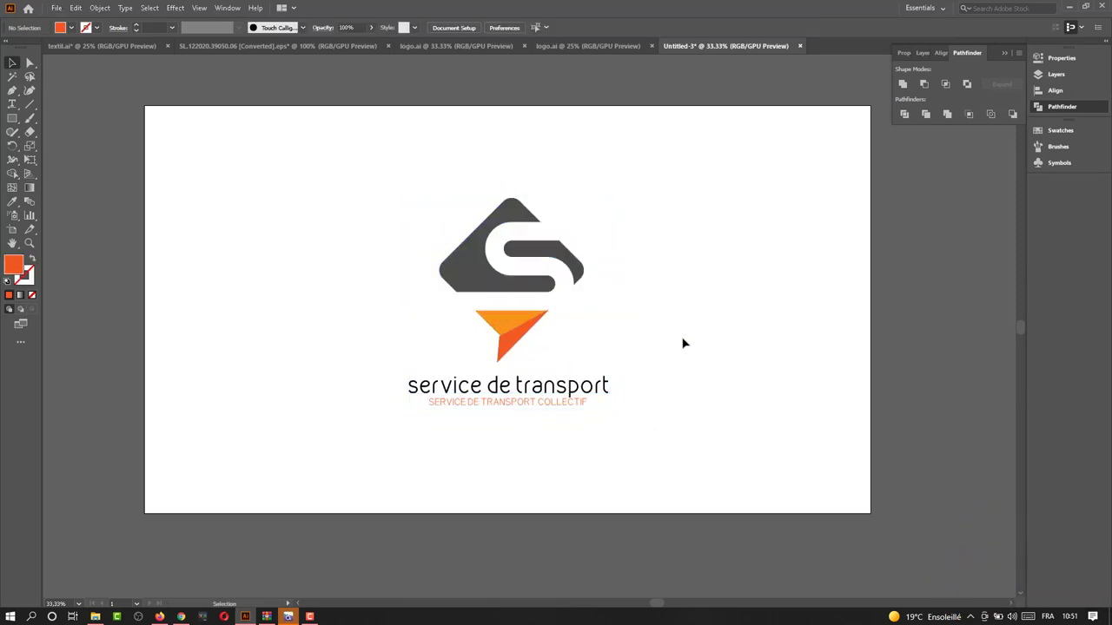